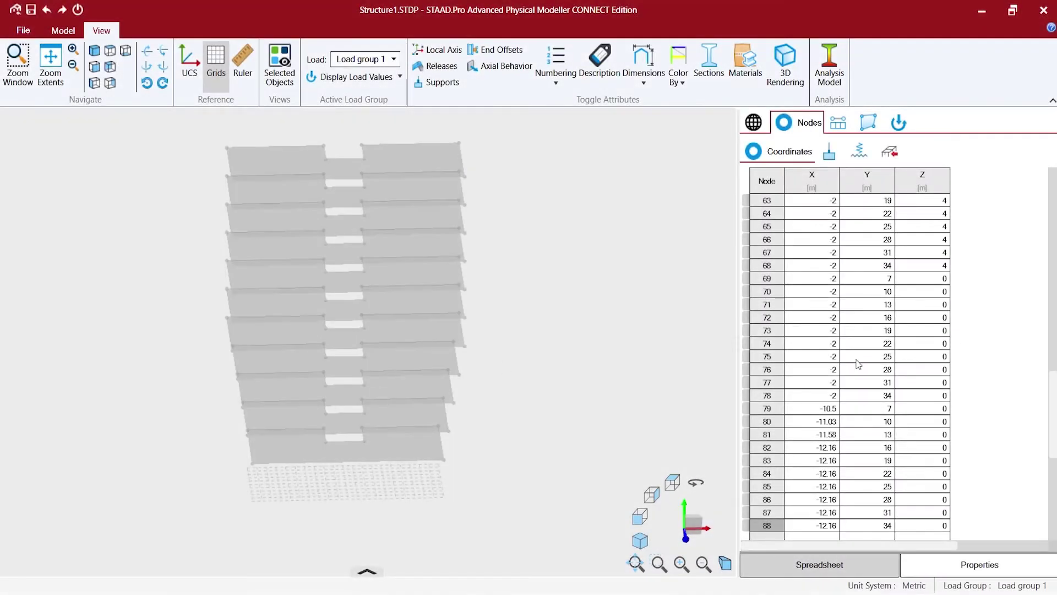
Scroll to the blank row after node 88, then tilt and zoom onto the lower slabs
scroll(934, 392, down, 3)
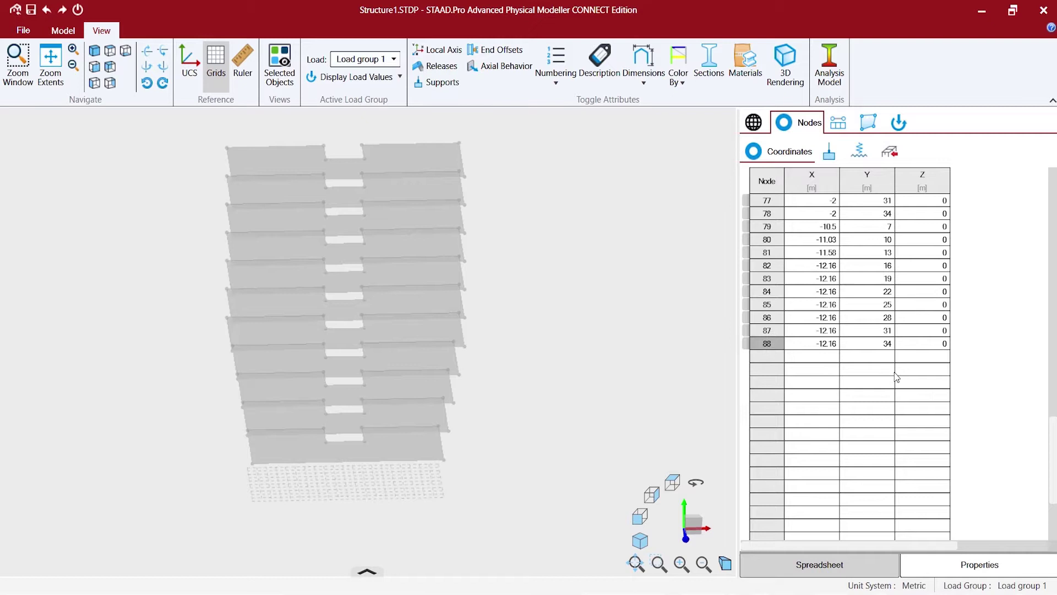
click(827, 358)
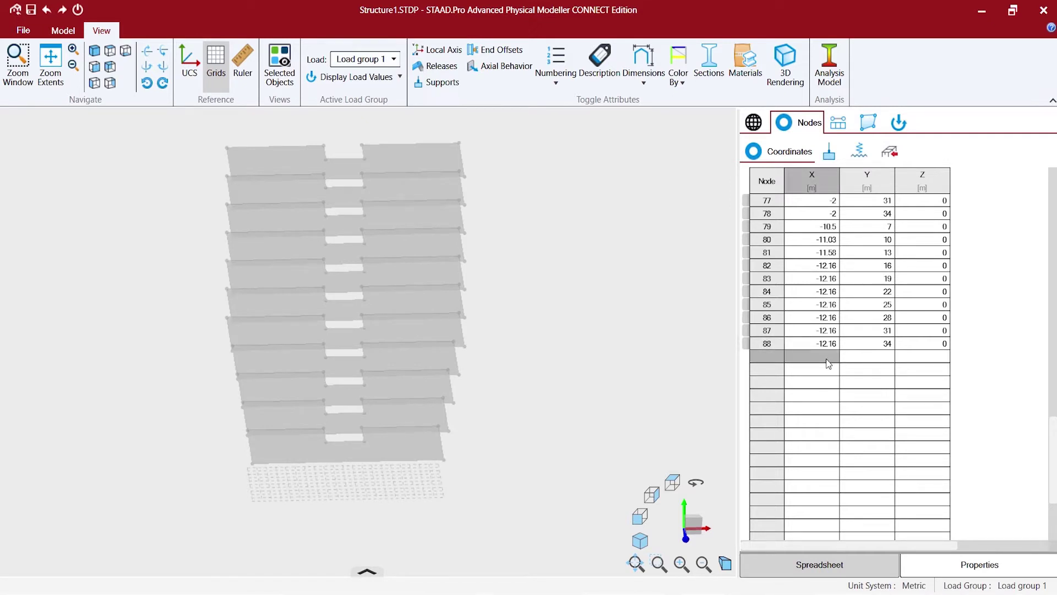
middle_drag(401, 465, 402, 465)
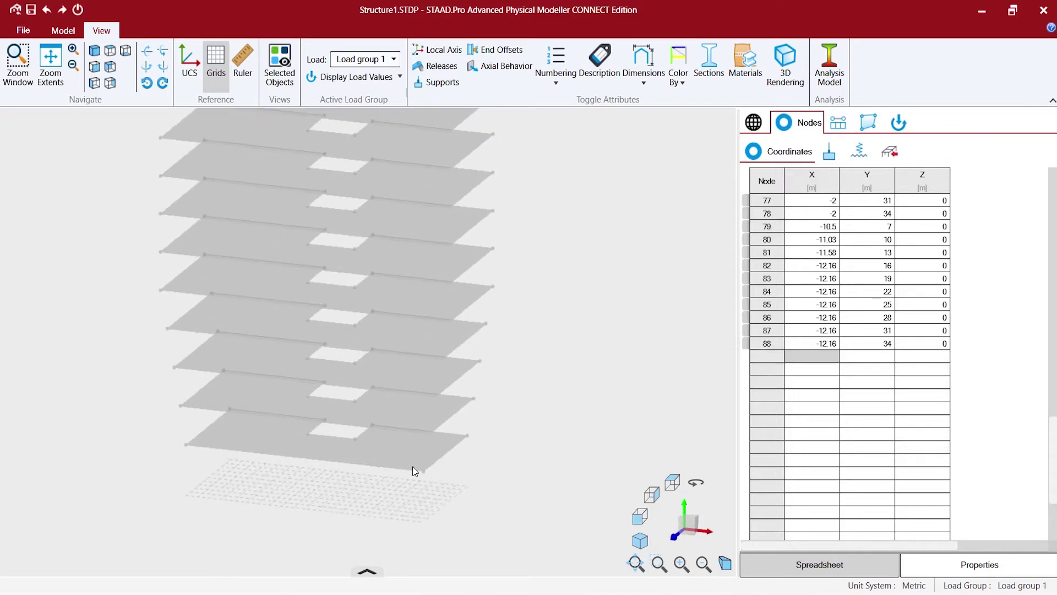
scroll(411, 466, up, 2)
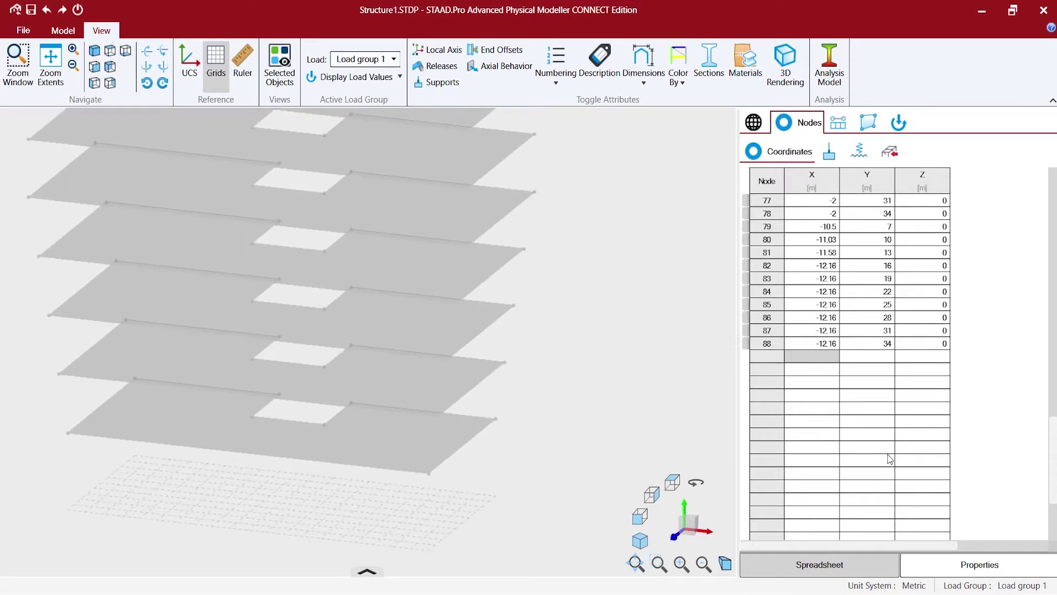
Enter ground nodes 89–93 at Y 0, with X values of ±9 and Z values of 1, 9 and 5
click(832, 358)
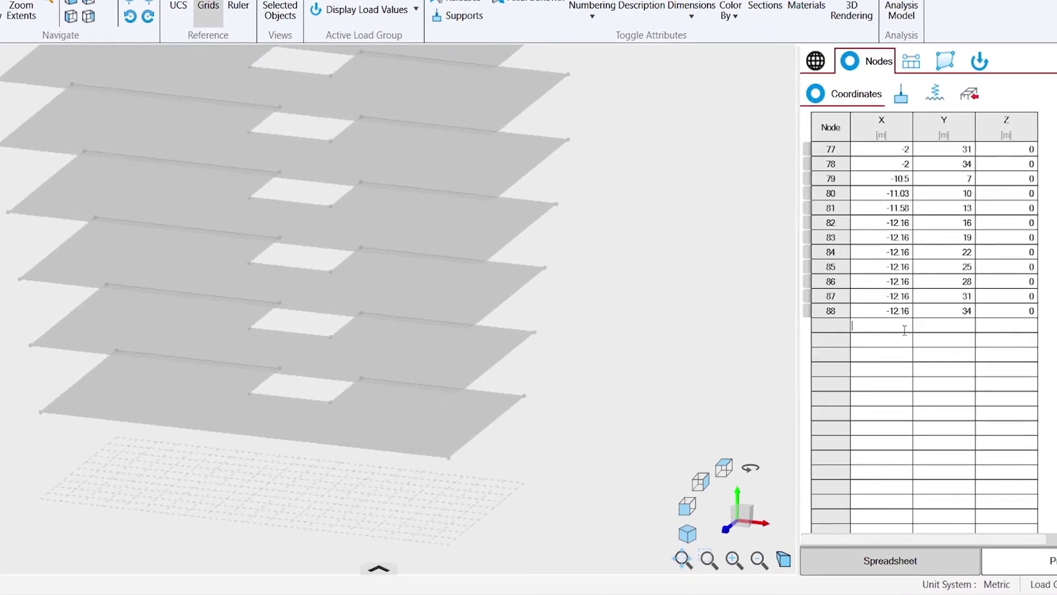
text(0)
key(Tab)
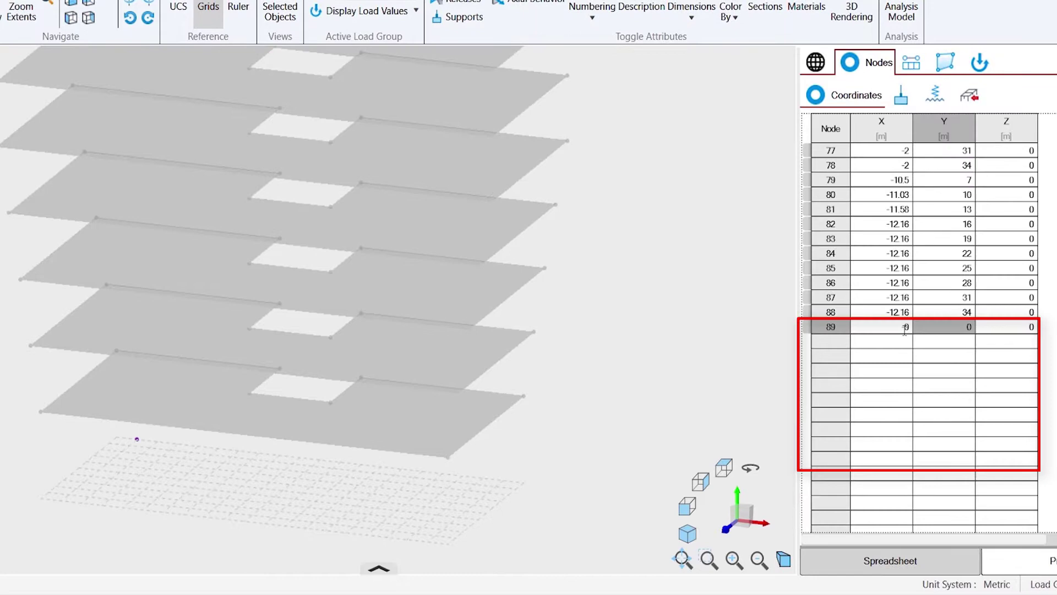
key(Tab)
text(1)
key(Tab)
text(9)
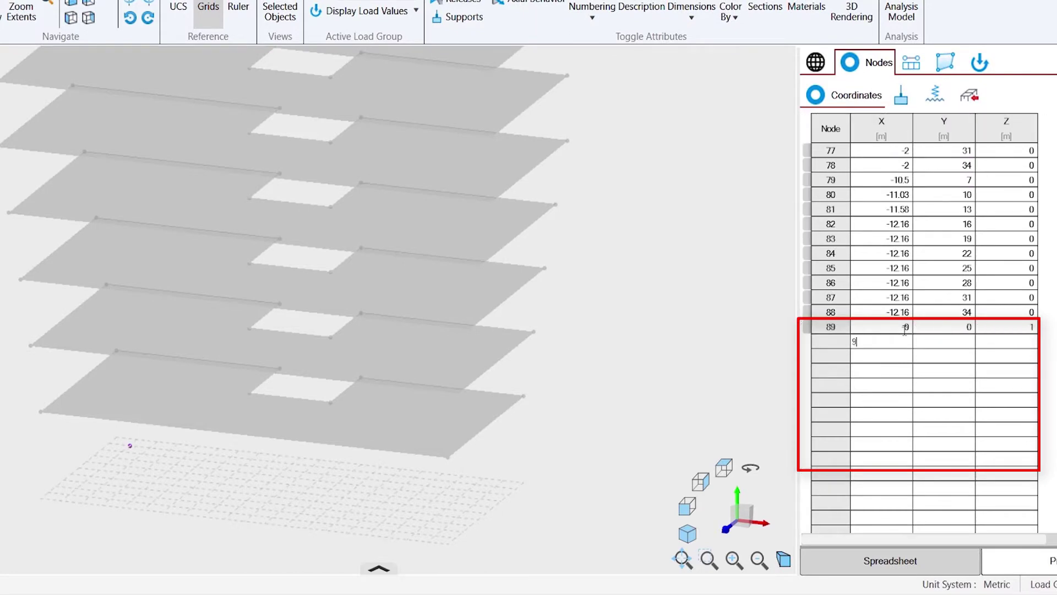
key(Tab)
key(Tab)
text(1)
key(Tab)
text(-9)
key(Tab)
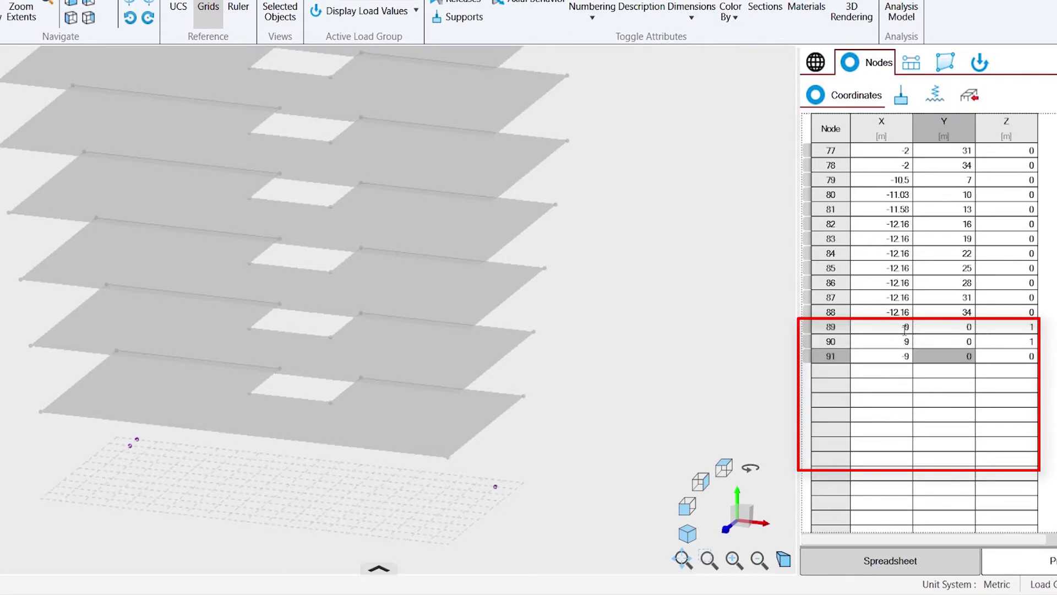
key(Tab)
text(9)
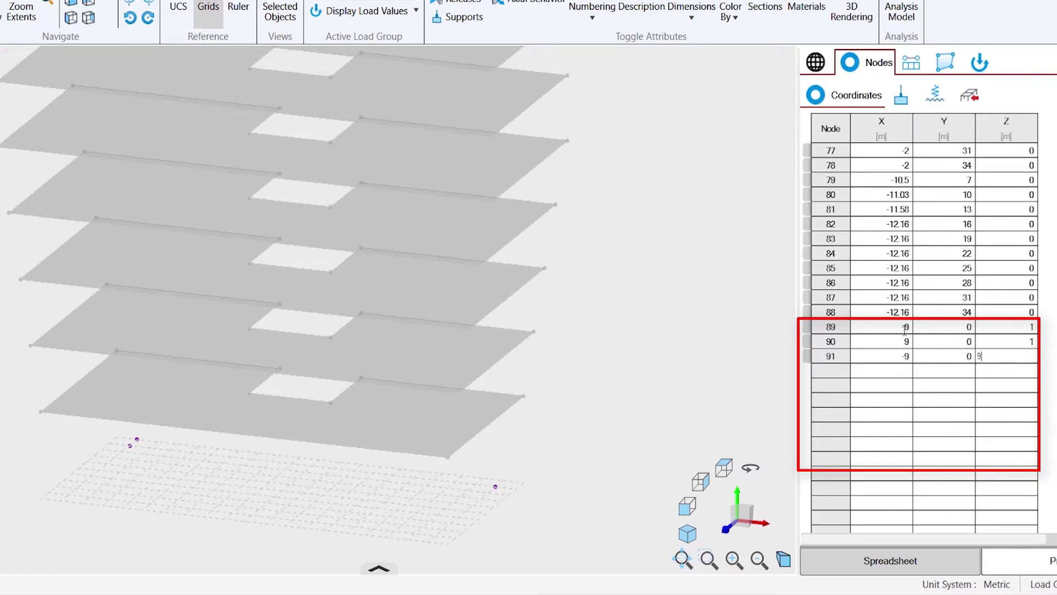
key(Tab)
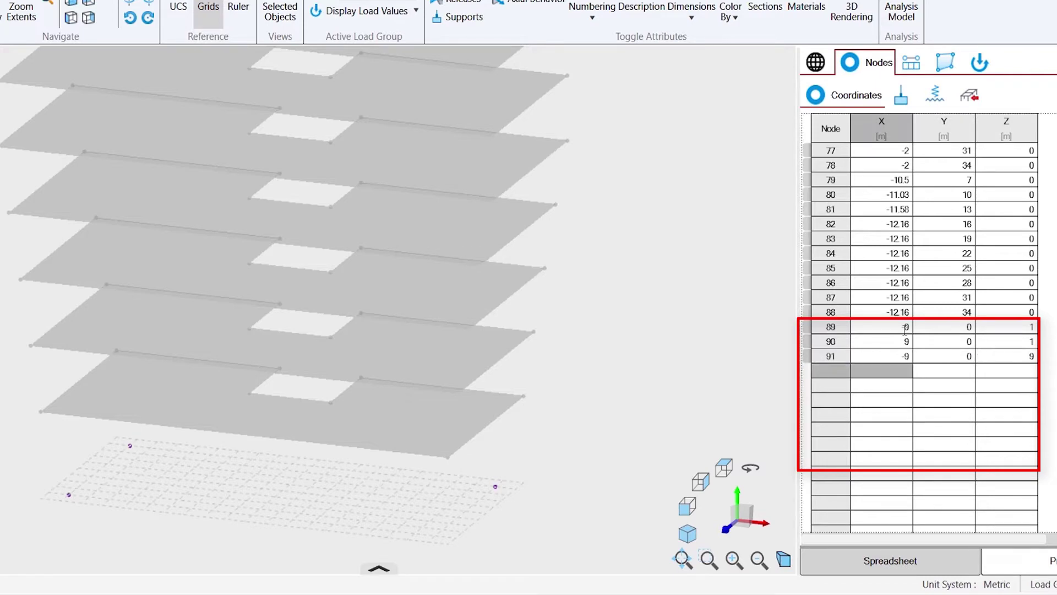
text(9)
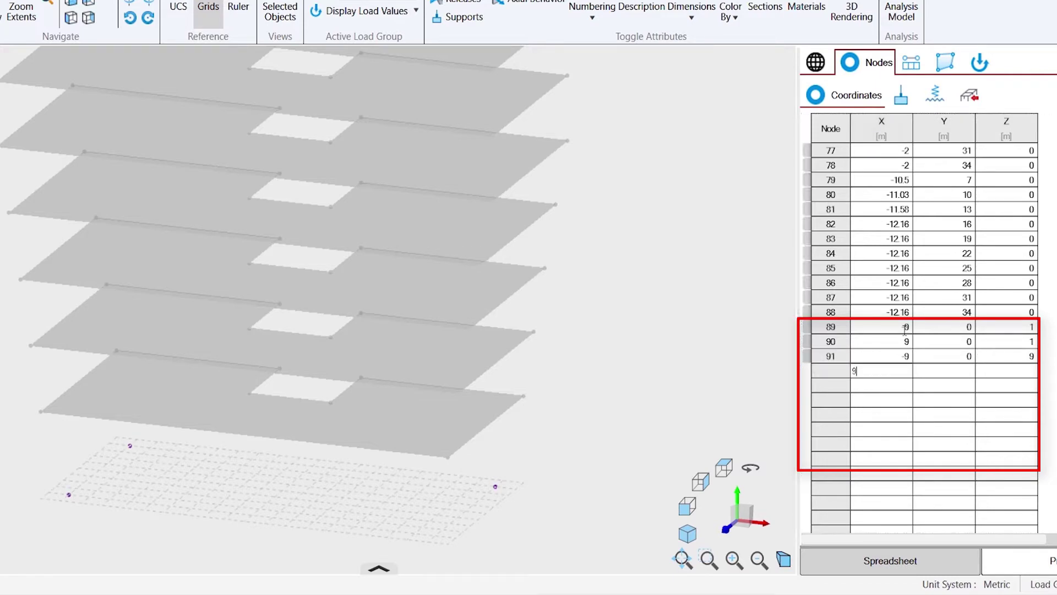
key(Tab)
text(0)
key(Tab)
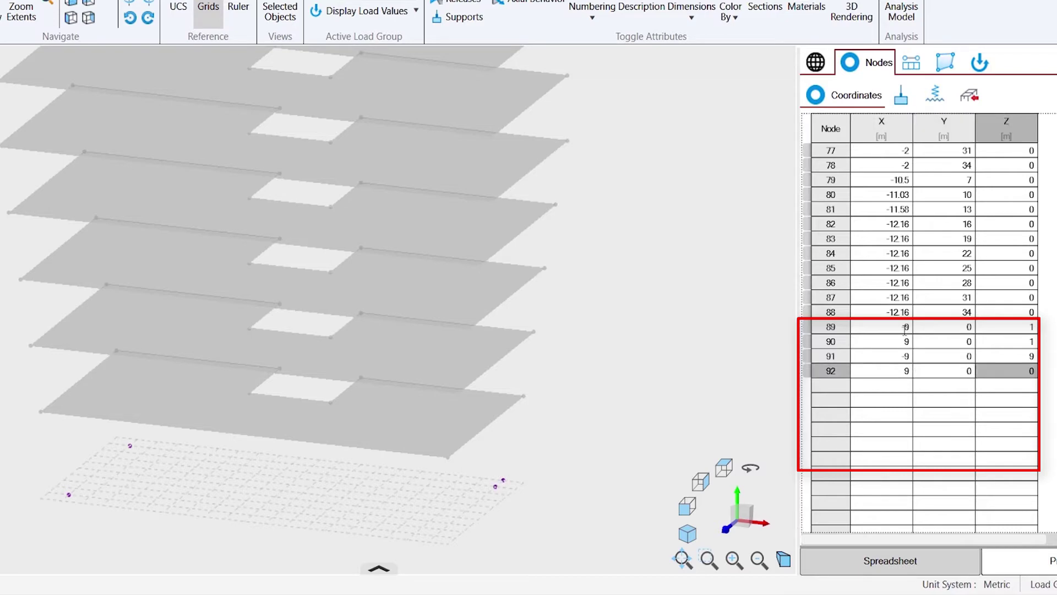
text(9)
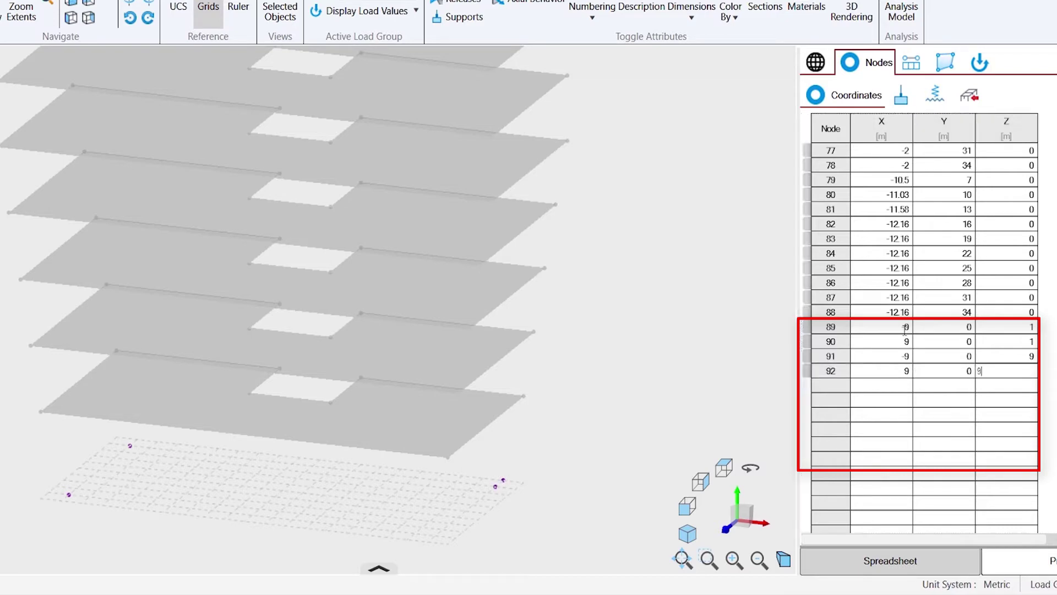
key(Tab)
text(-9)
key(Tab)
key(Tab)
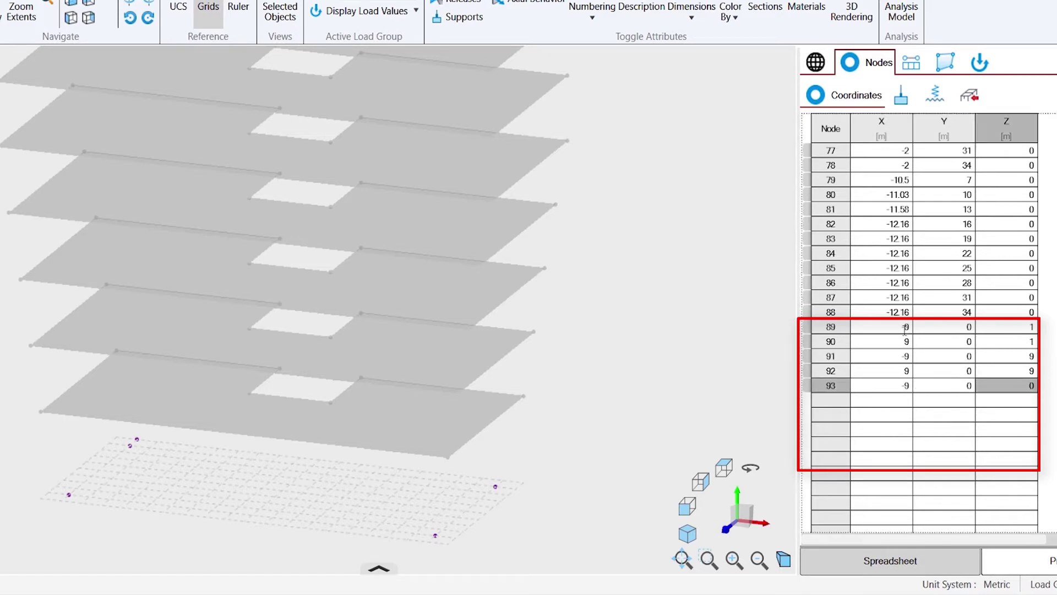
text(5)
key(Tab)
text(9)
Enter nodes 94–98 at X,Z (9,5), (-2,5), (2,5), (-2,9) and (2,9)
key(Tab)
key(Tab)
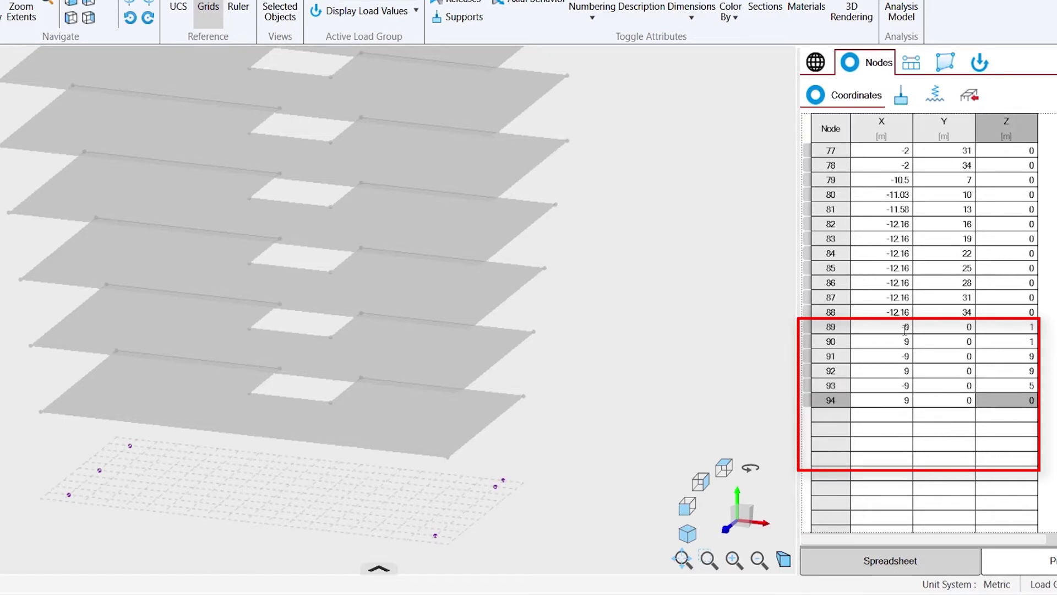
text(5)
key(Tab)
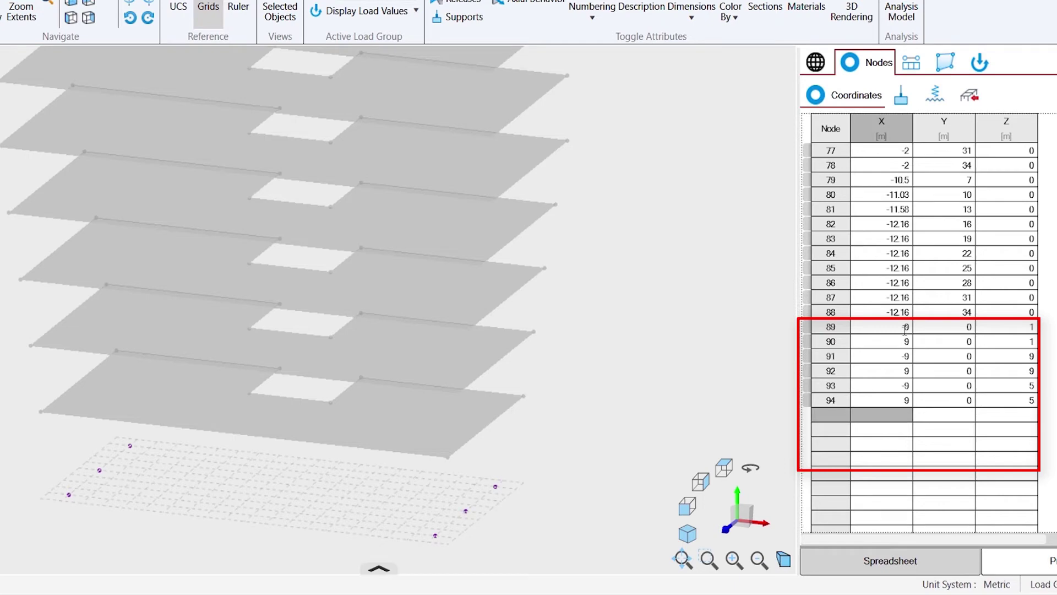
text(-2)
key(Tab)
key(Tab)
text(5)
key(Tab)
text(2)
key(Tab)
key(Tab)
text(5)
key(Tab)
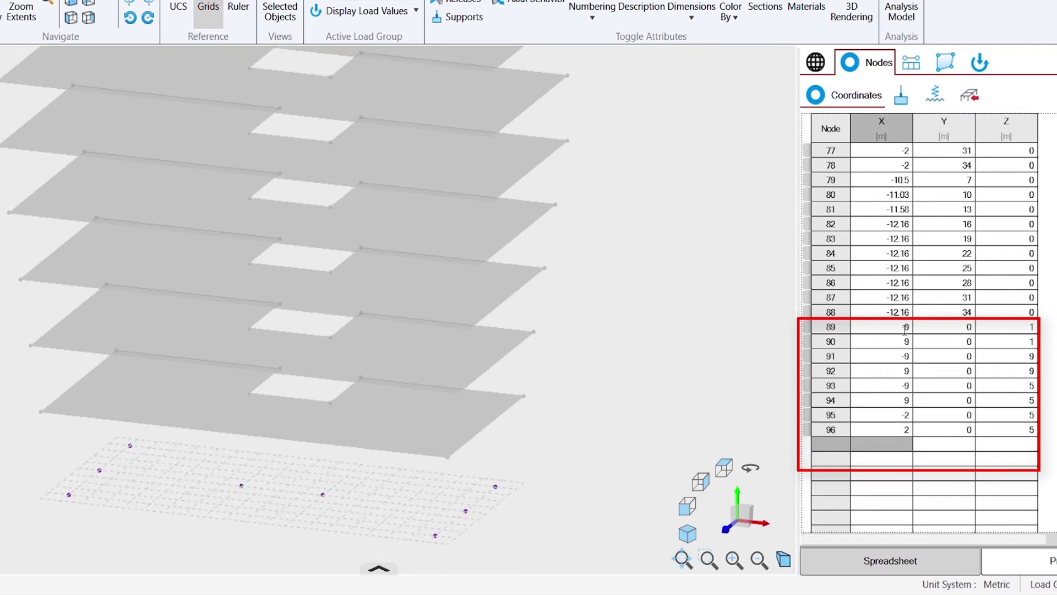
text(-2)
key(Tab)
key(Tab)
text(9)
key(Tab)
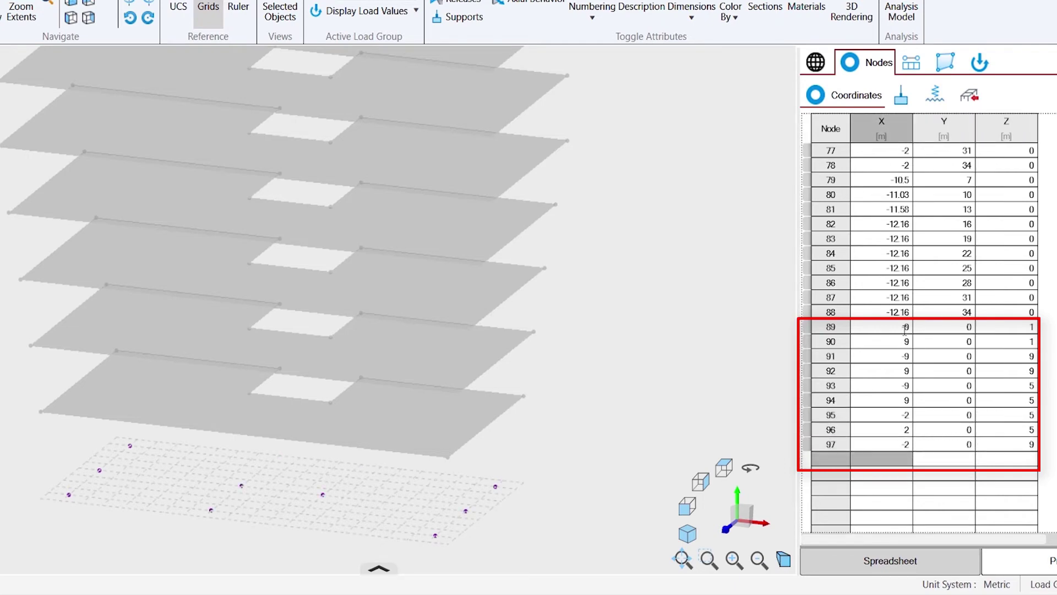
text(2)
key(Tab)
key(Tab)
text(9)
key(Tab)
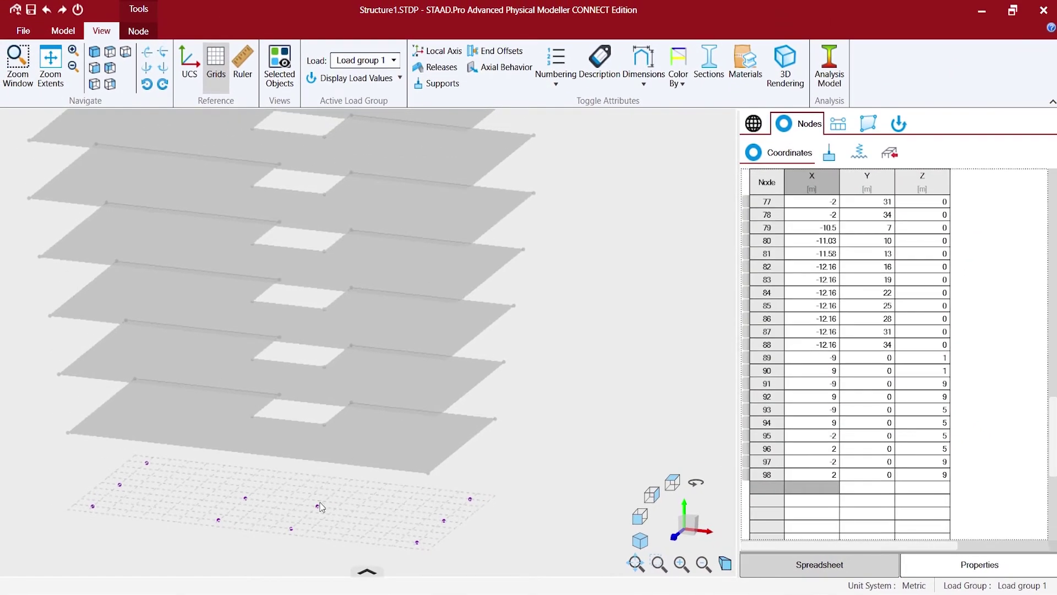
Copy the coordinate cells of nodes 89–98 and paste them below as nodes 99–108
scroll(183, 457, down, 3)
scroll(157, 453, down, 1)
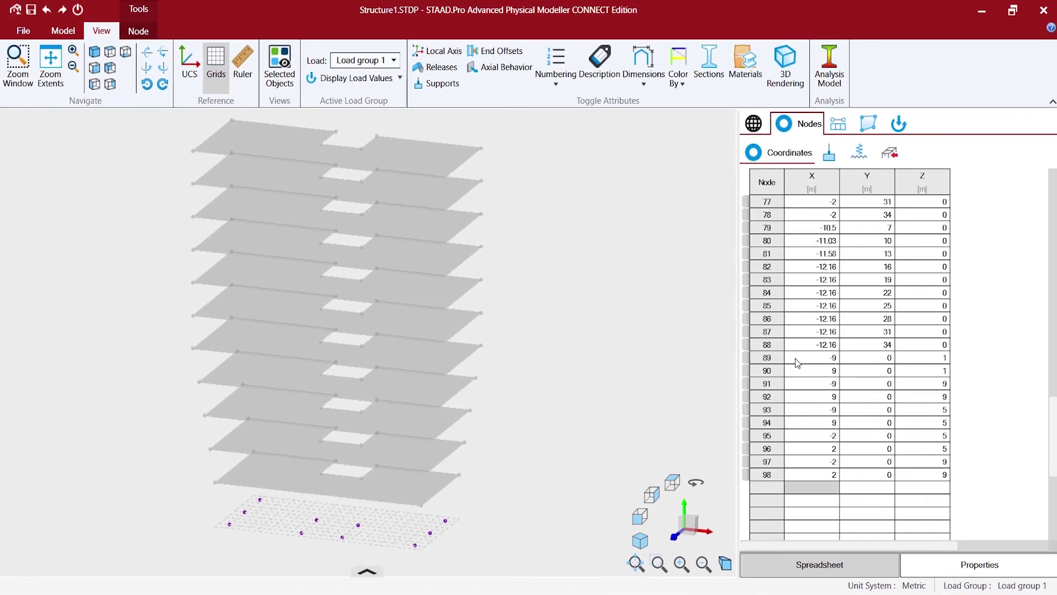
drag(796, 362, 931, 475)
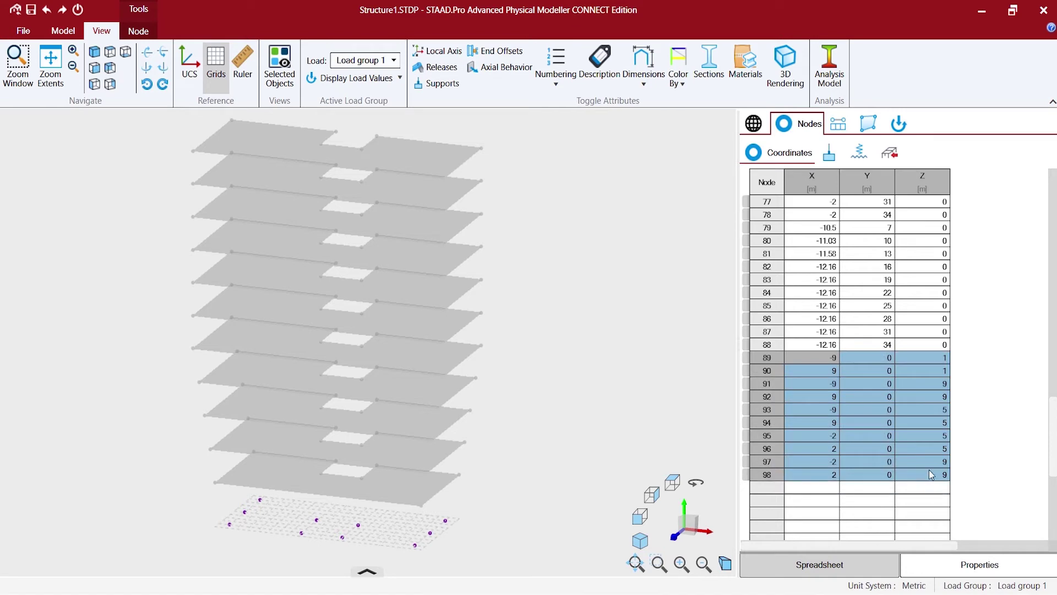
right_click(803, 362)
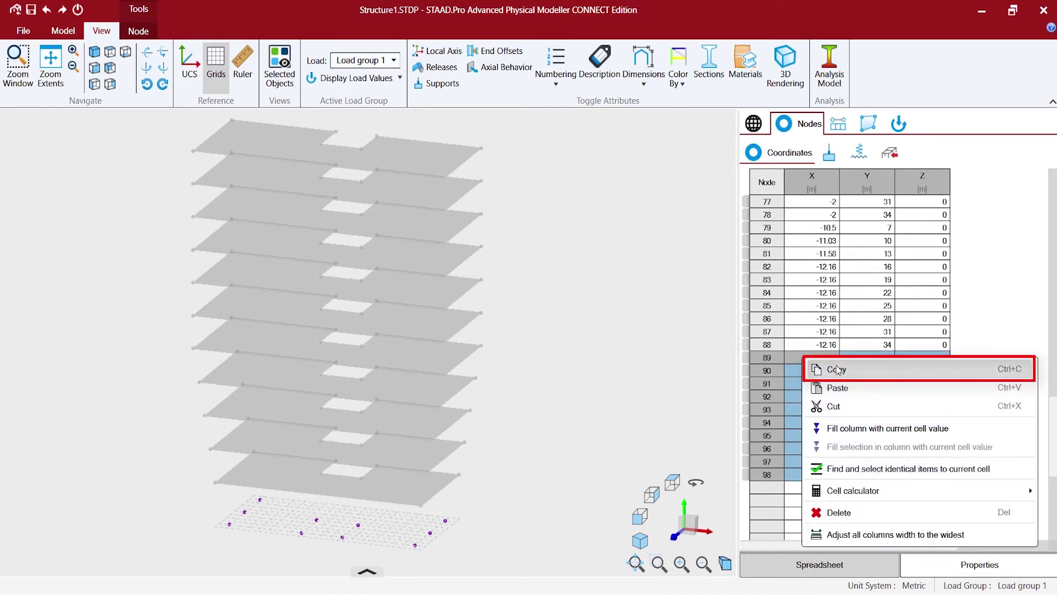
click(828, 367)
click(805, 487)
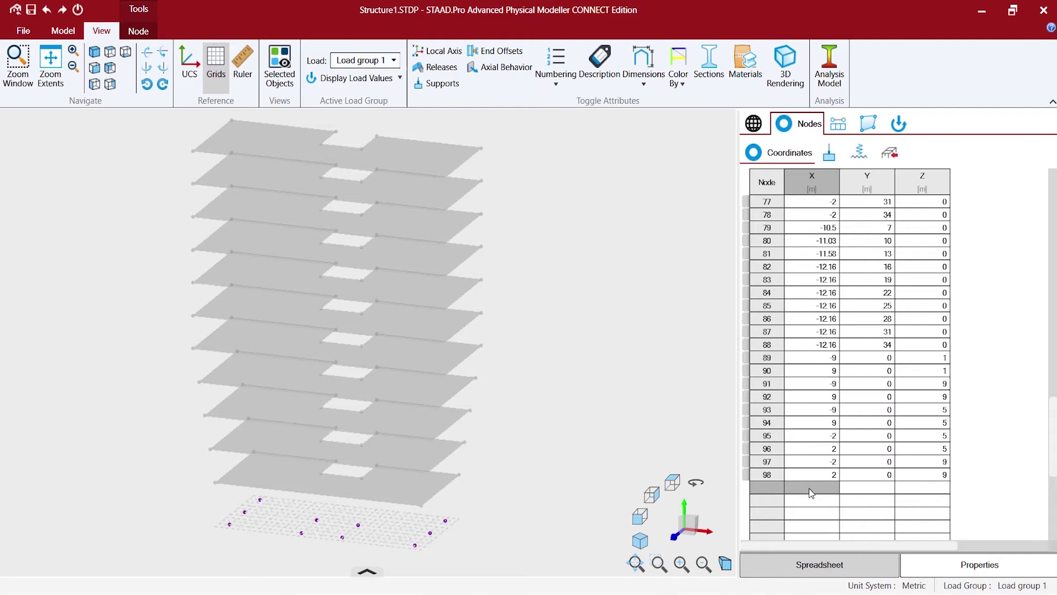
right_click(808, 488)
click(841, 329)
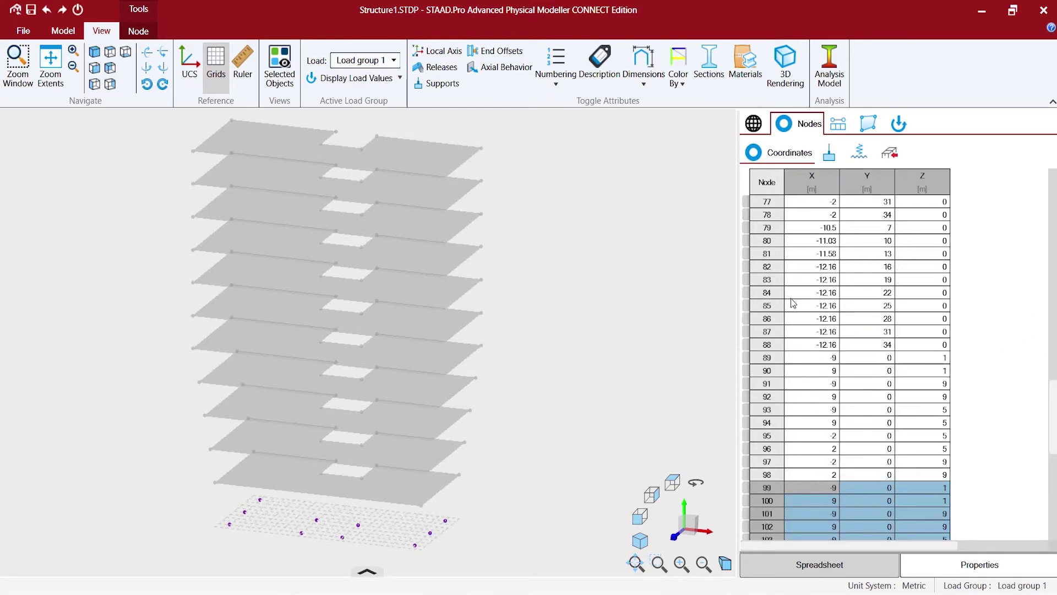
Scroll to the end of the node table and select the rows for nodes 99–108
scroll(923, 366, down, 3)
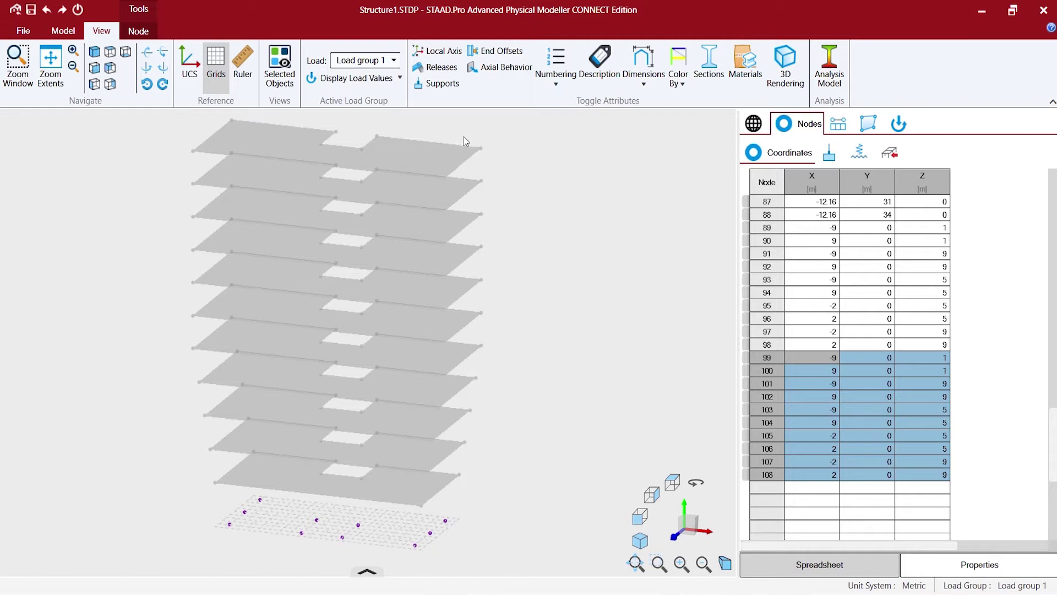
drag(464, 137, 503, 162)
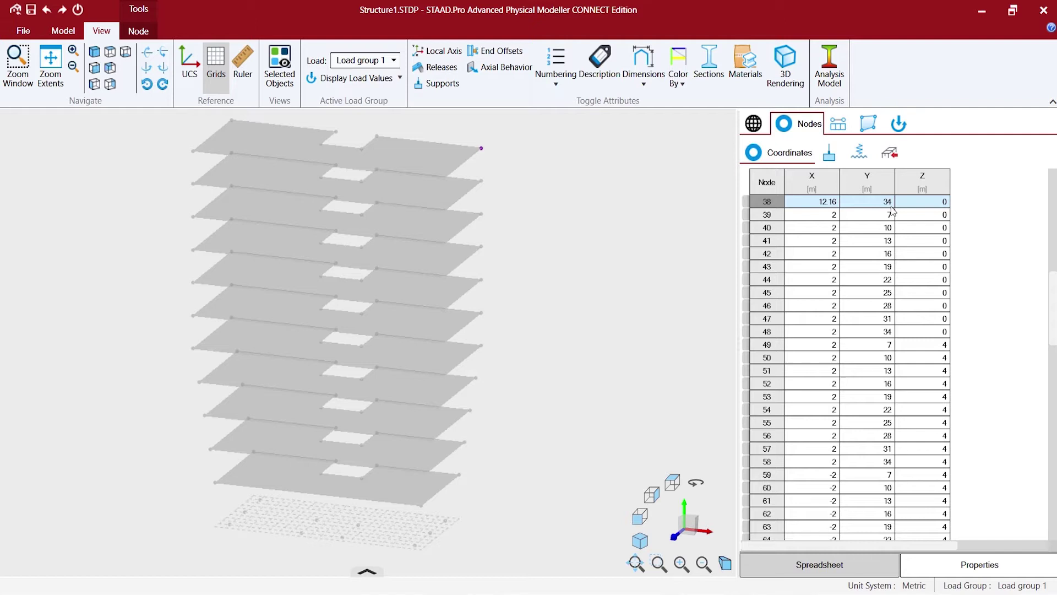
scroll(914, 311, down, 15)
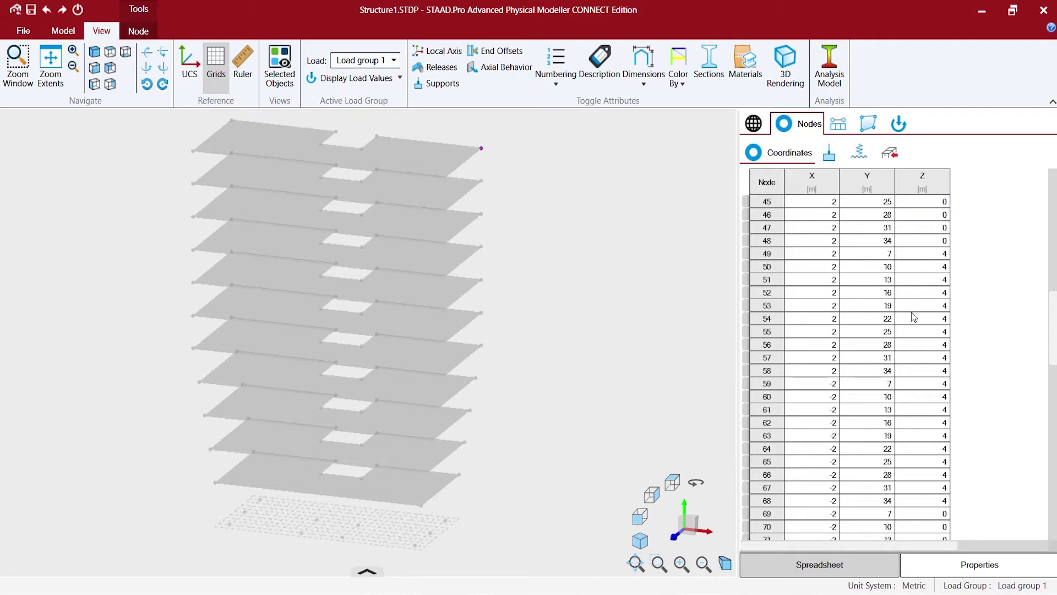
scroll(930, 314, down, 3)
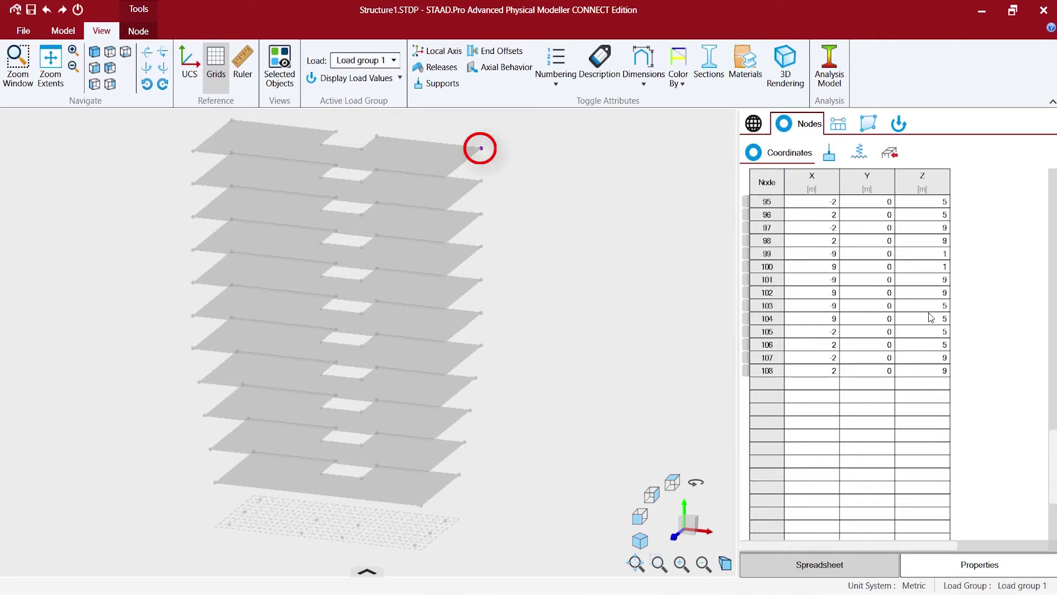
scroll(923, 315, up, 2)
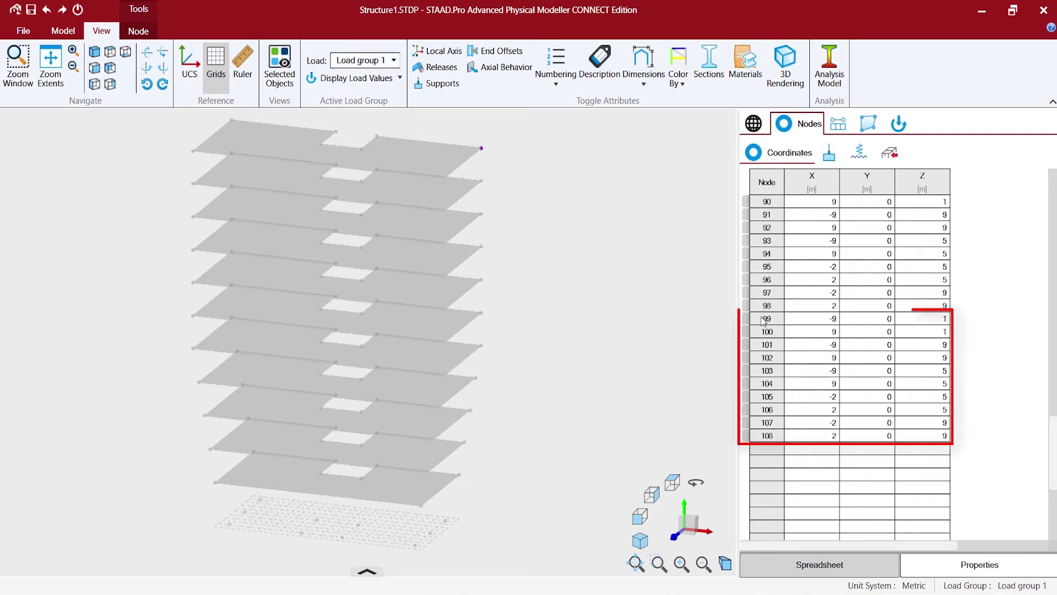
drag(764, 321, 767, 435)
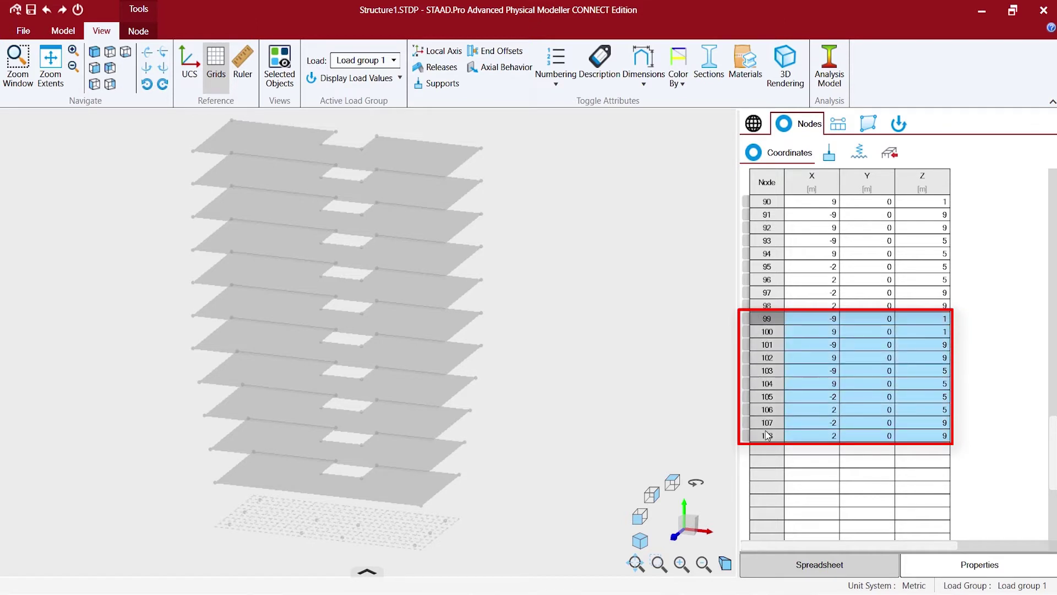
Set node 99's Y to 34 and fill that value down through node 108
click(885, 319)
text(34)
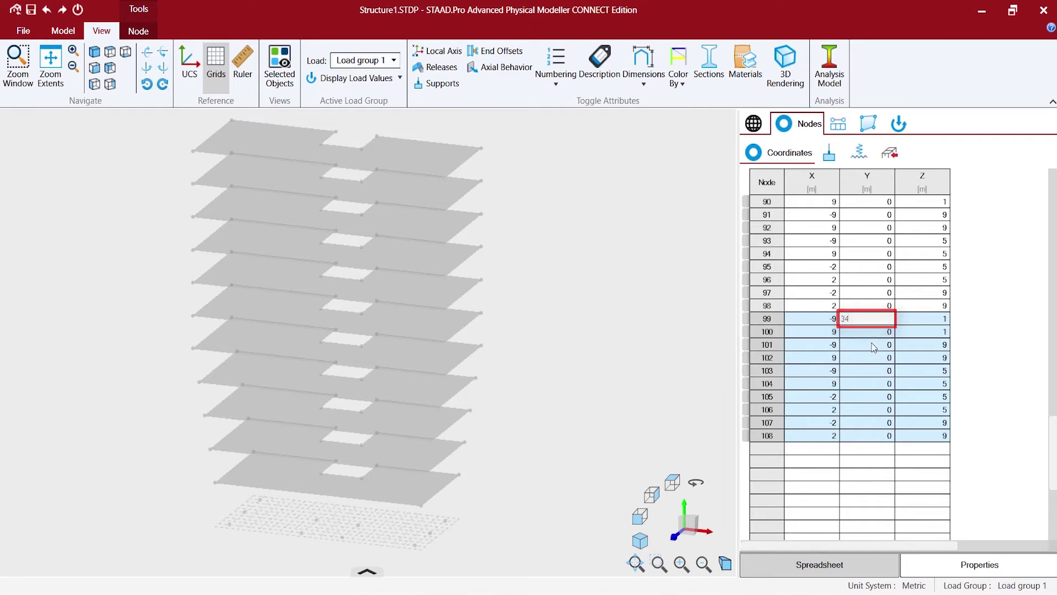
key(Return)
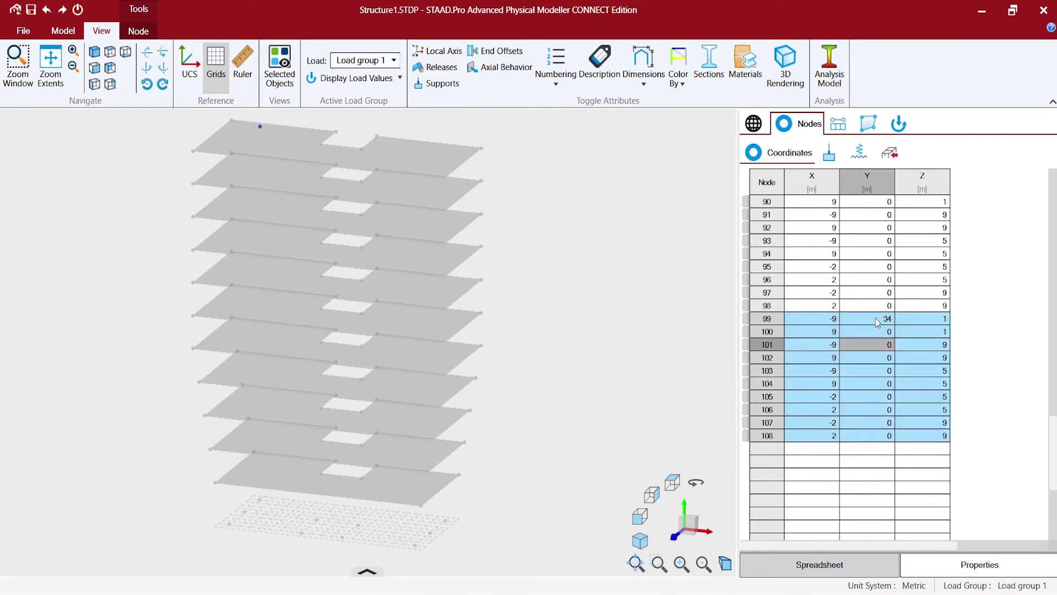
drag(878, 322, 873, 439)
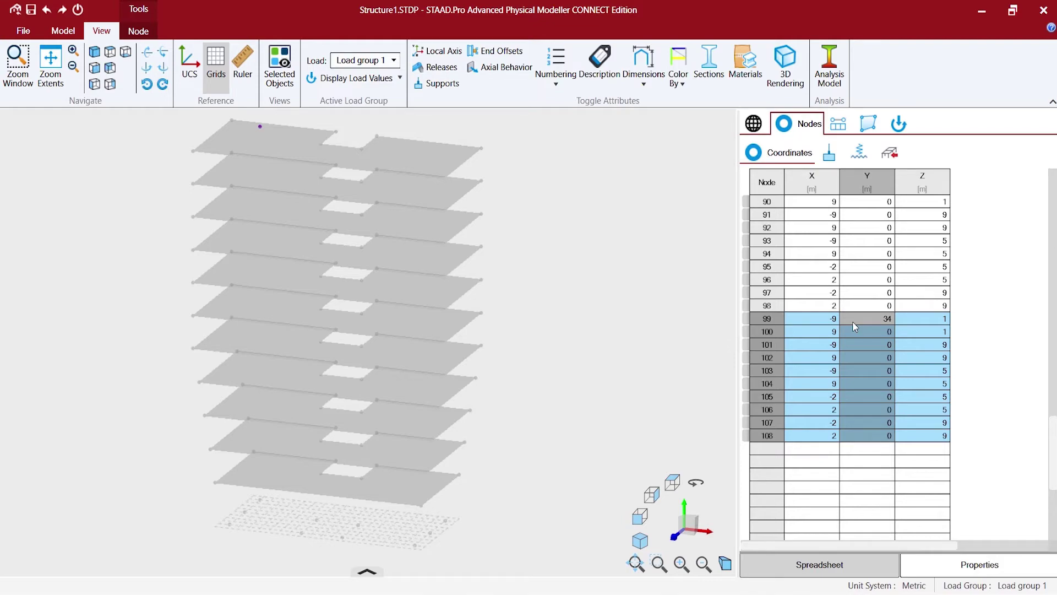
right_click(856, 324)
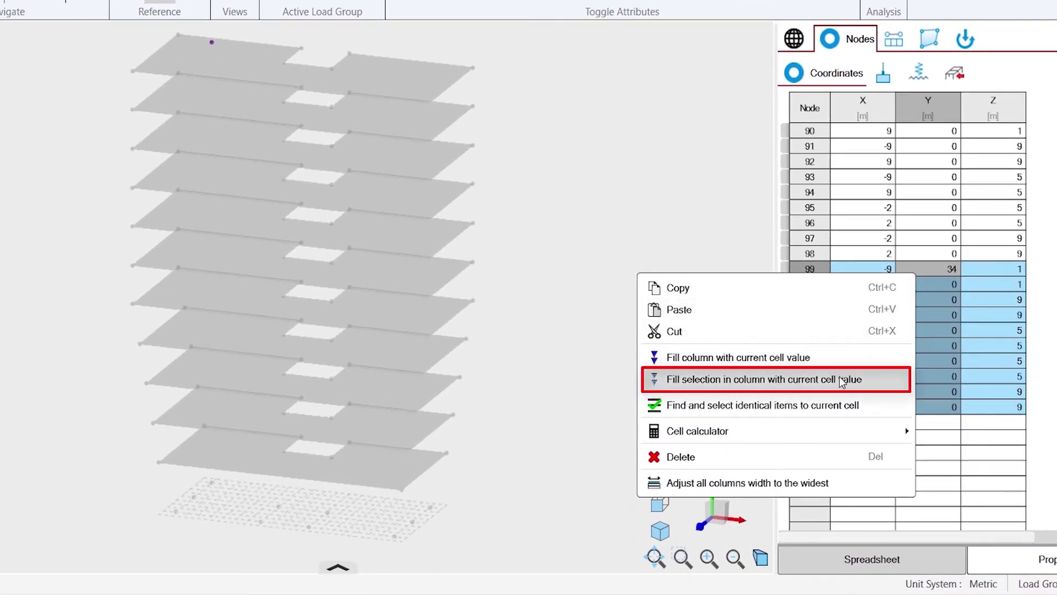
click(840, 379)
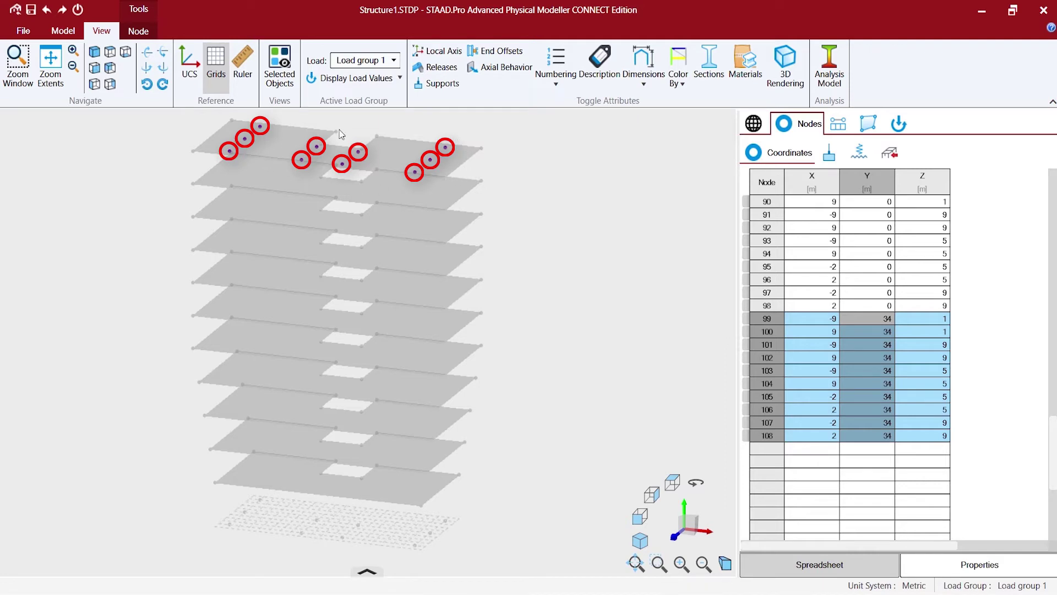
Select nodes 89–108 and generate members from them in the +Y direction
scroll(811, 306, up, 2)
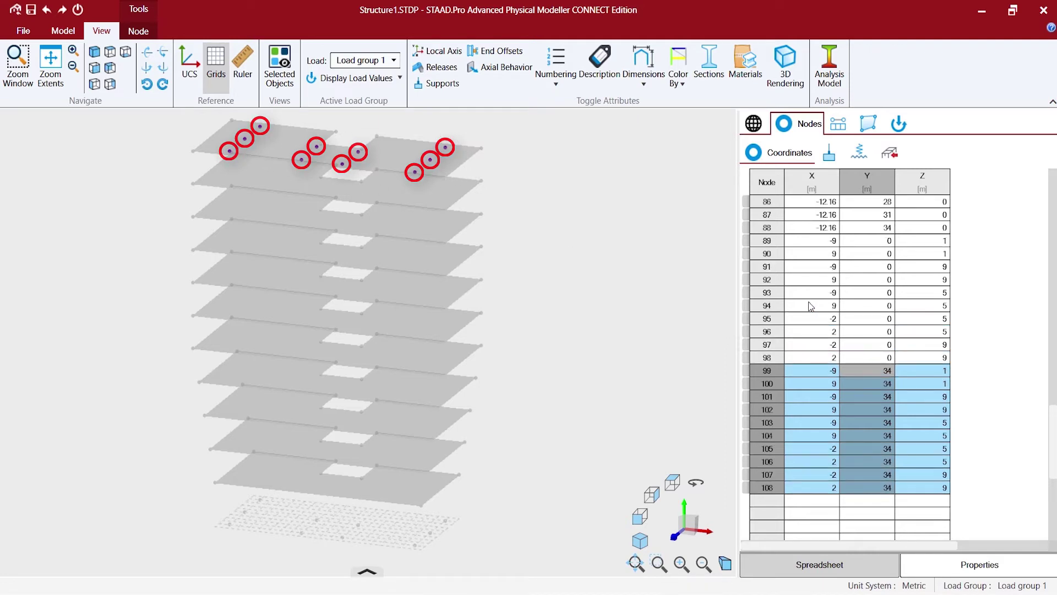
drag(767, 241, 770, 493)
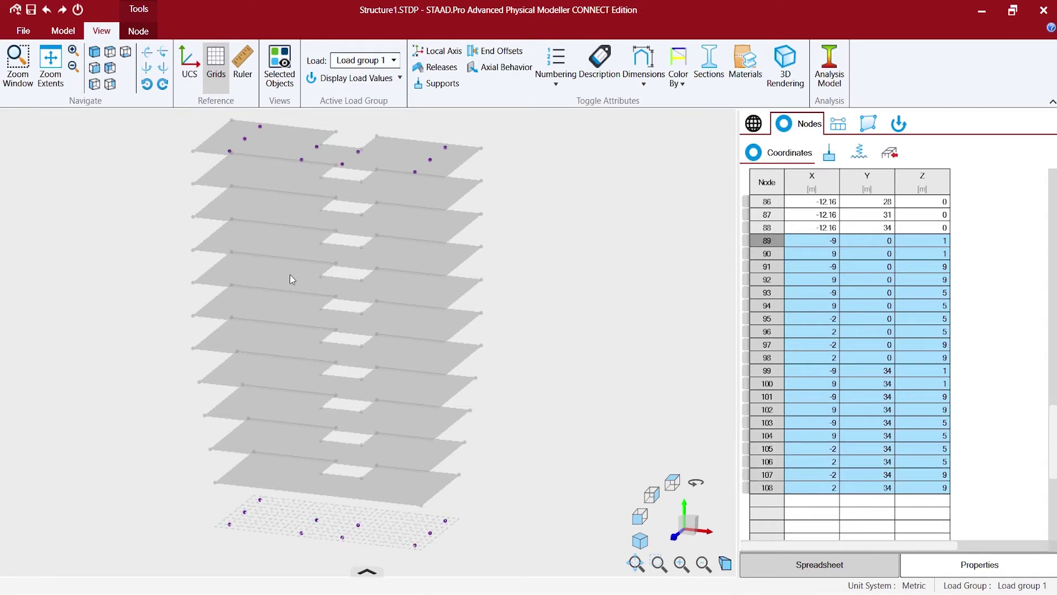
scroll(285, 243, down, 1)
scroll(275, 173, down, 1)
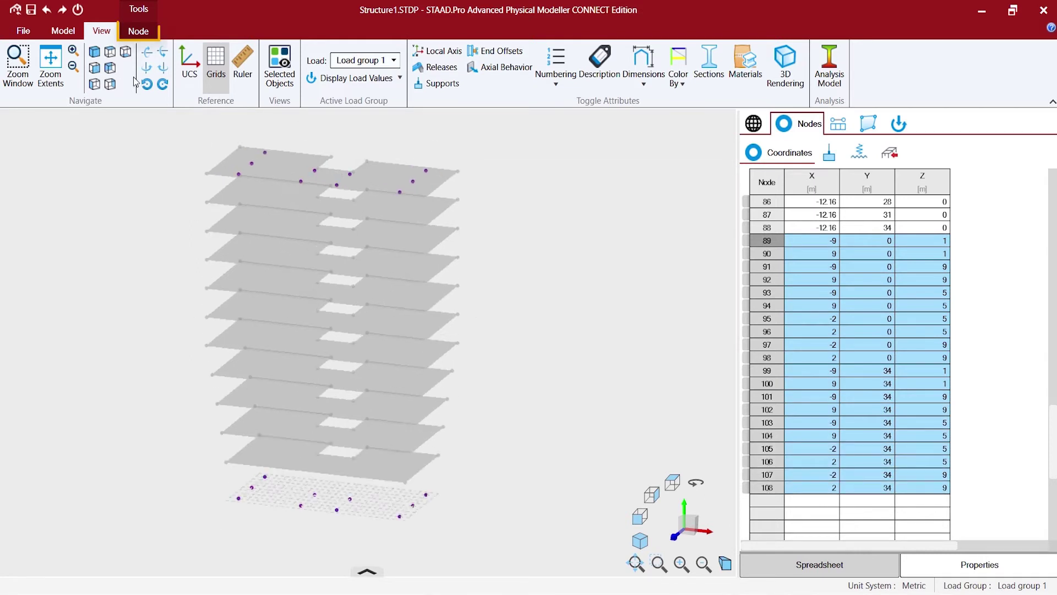
click(138, 31)
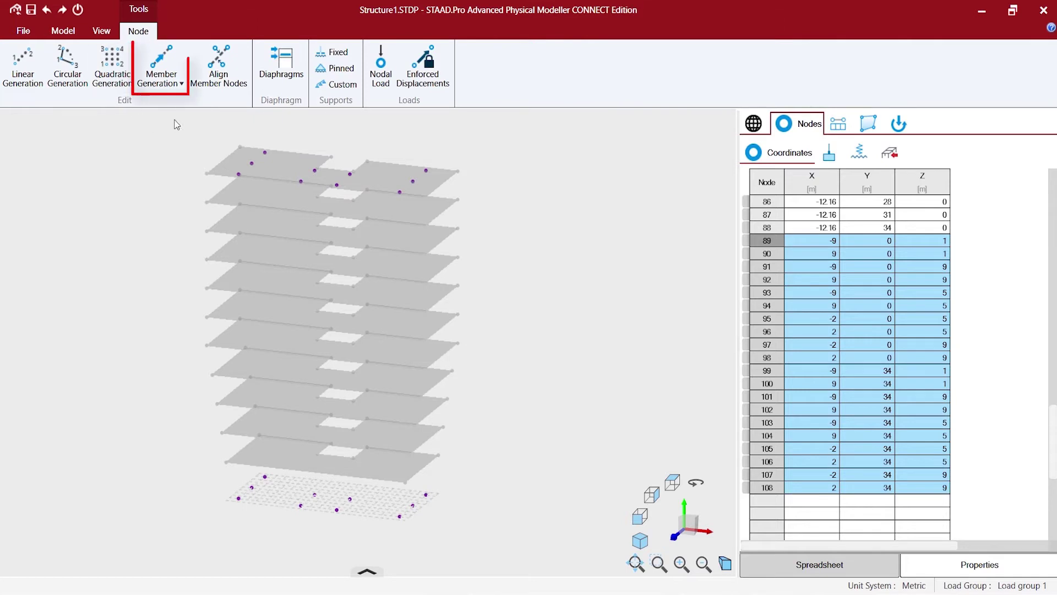
click(179, 84)
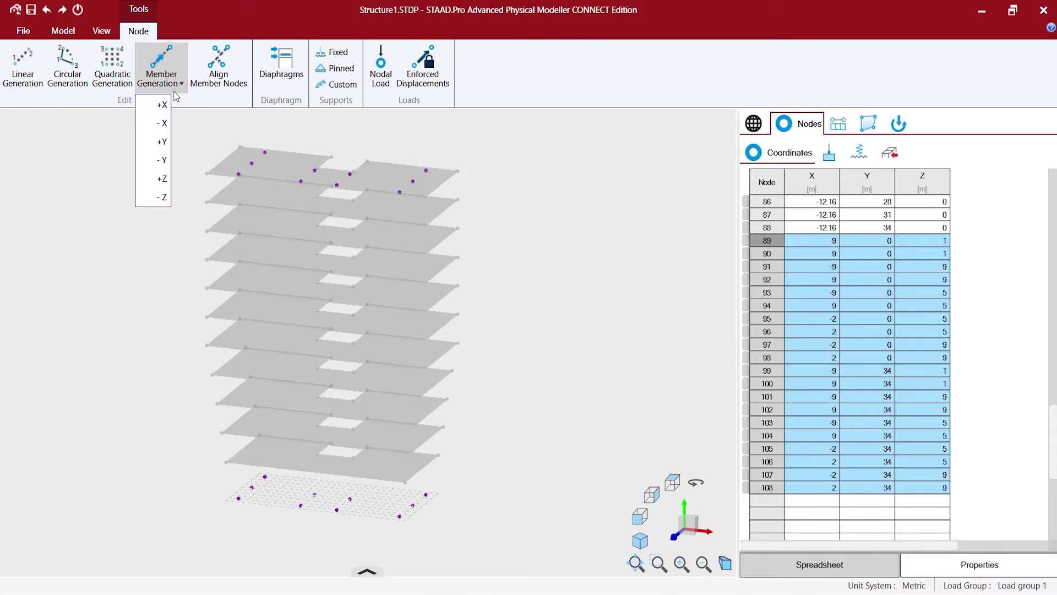
click(163, 143)
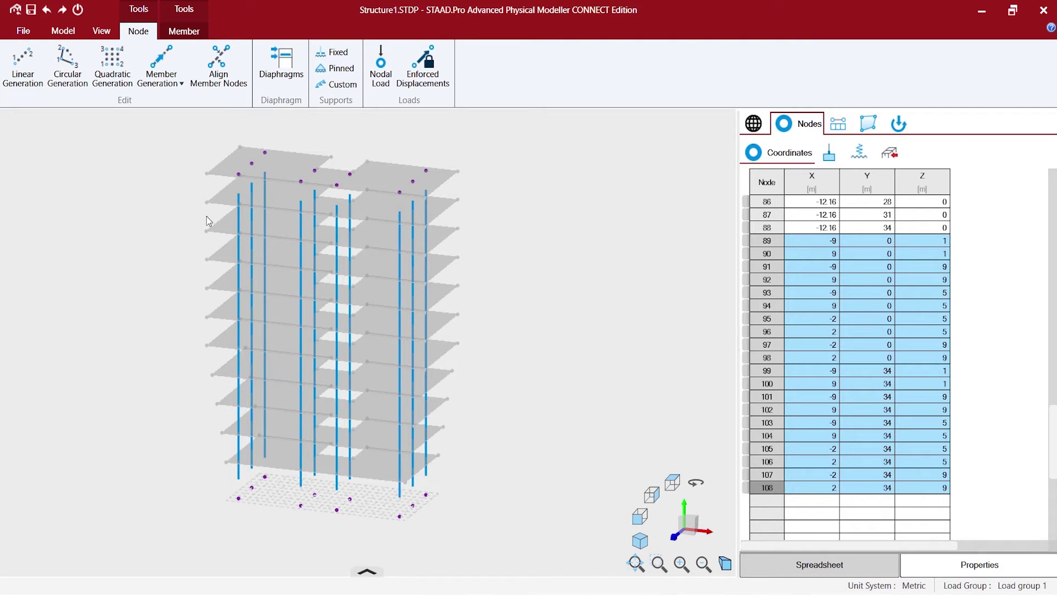
Orbit and return to an isometric view to inspect the new columns
middle_drag(209, 220, 253, 232)
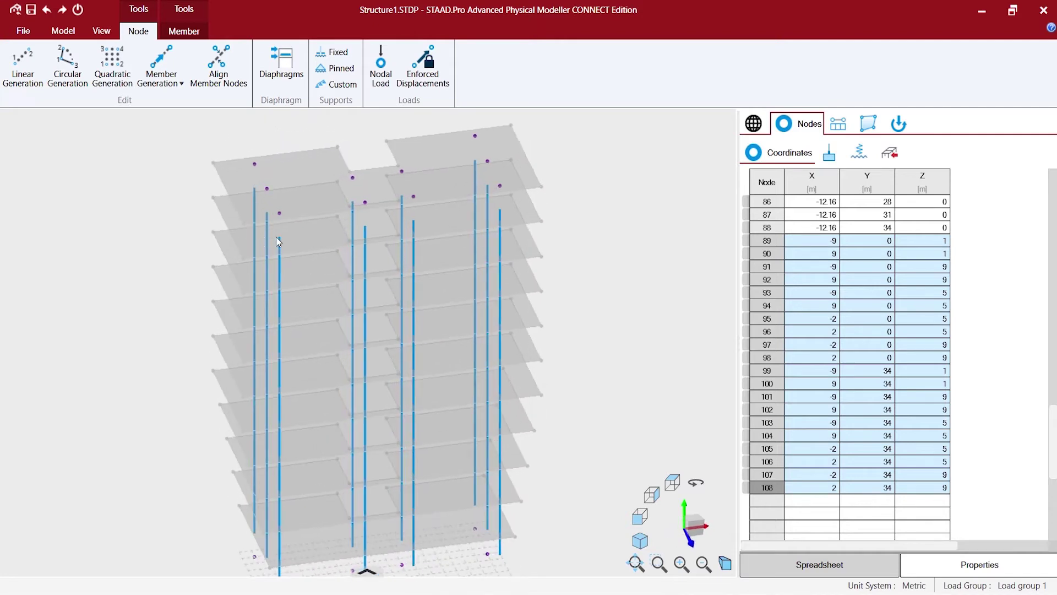
scroll(280, 237, down, 2)
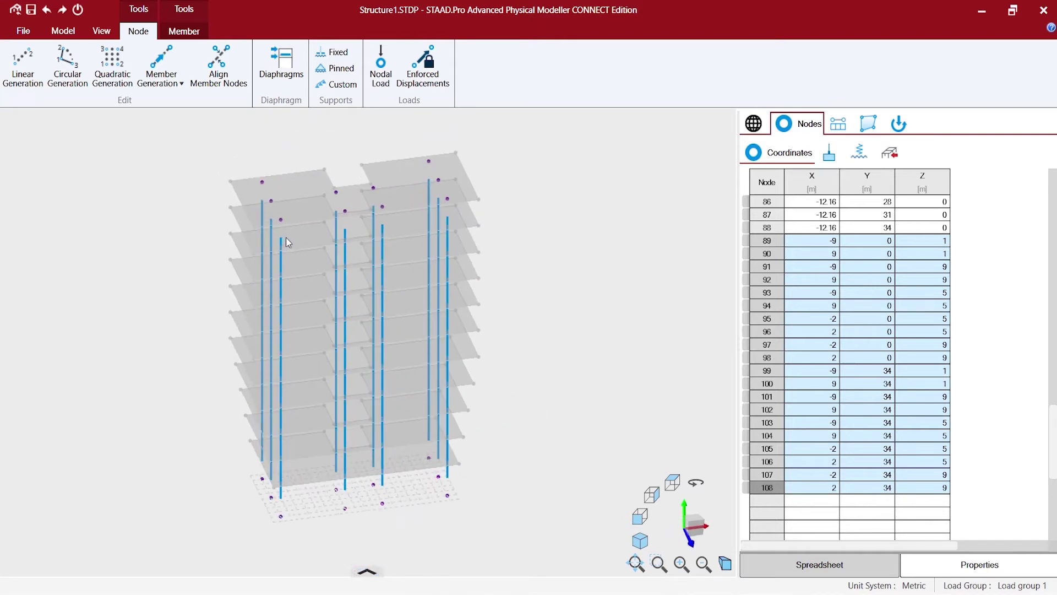
click(640, 540)
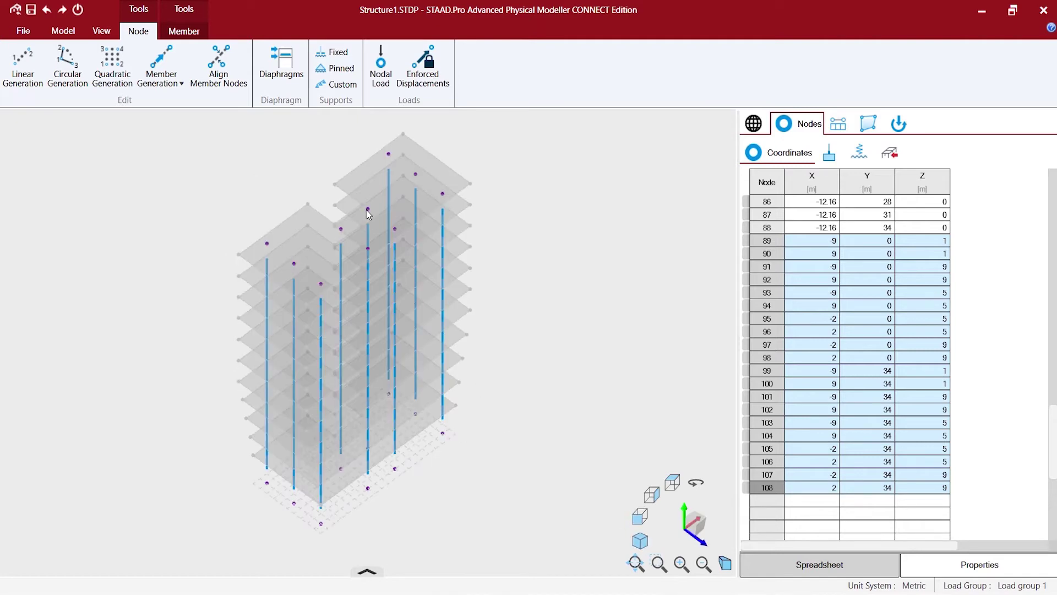
shift+middle_drag(367, 214, 325, 199)
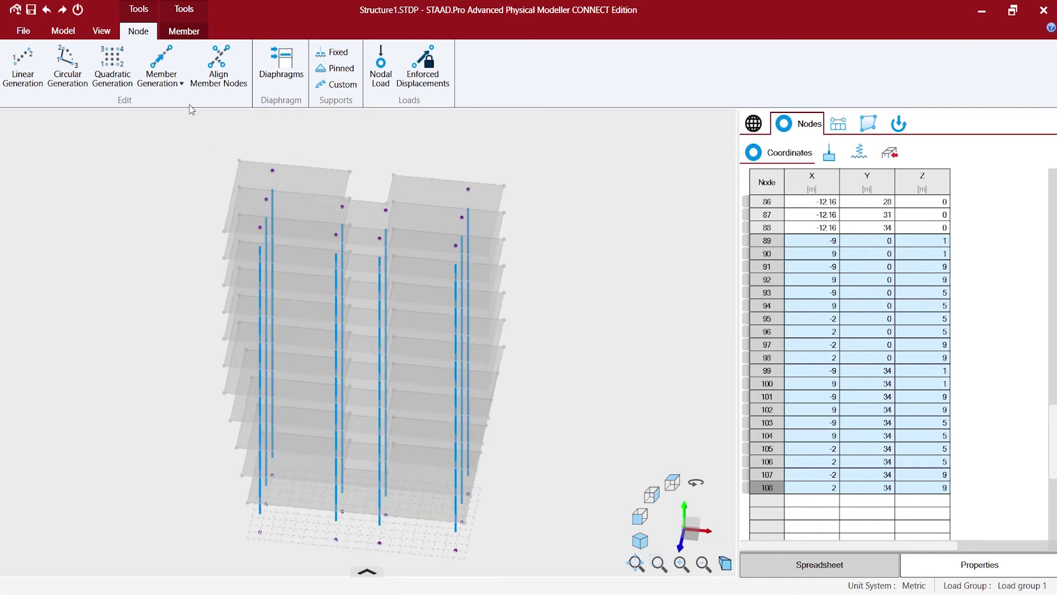
Switch to the top view, clear the selection, and box-select the lift-opening nodes
click(63, 30)
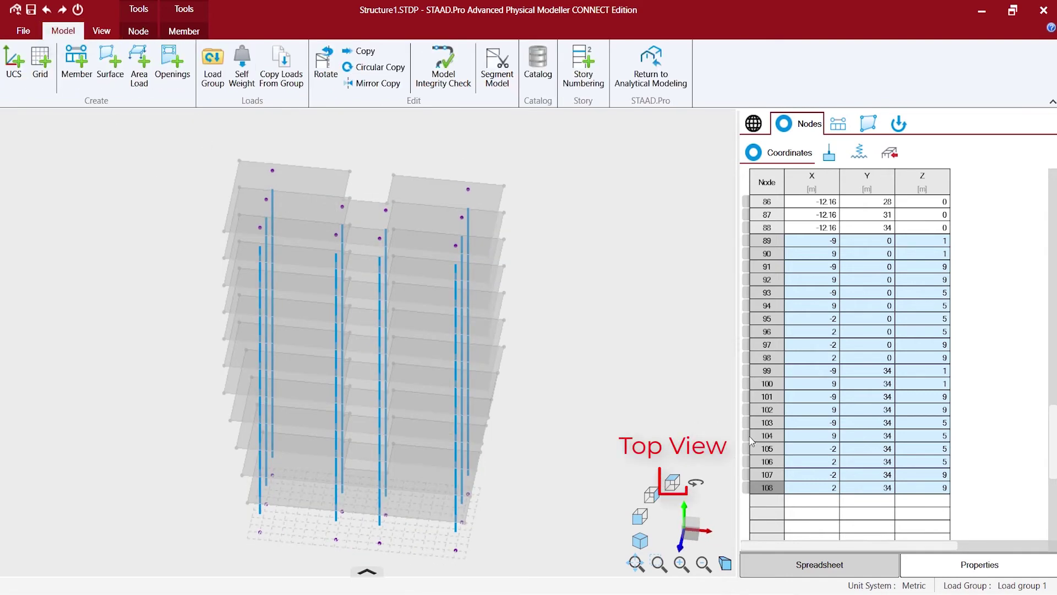
click(673, 482)
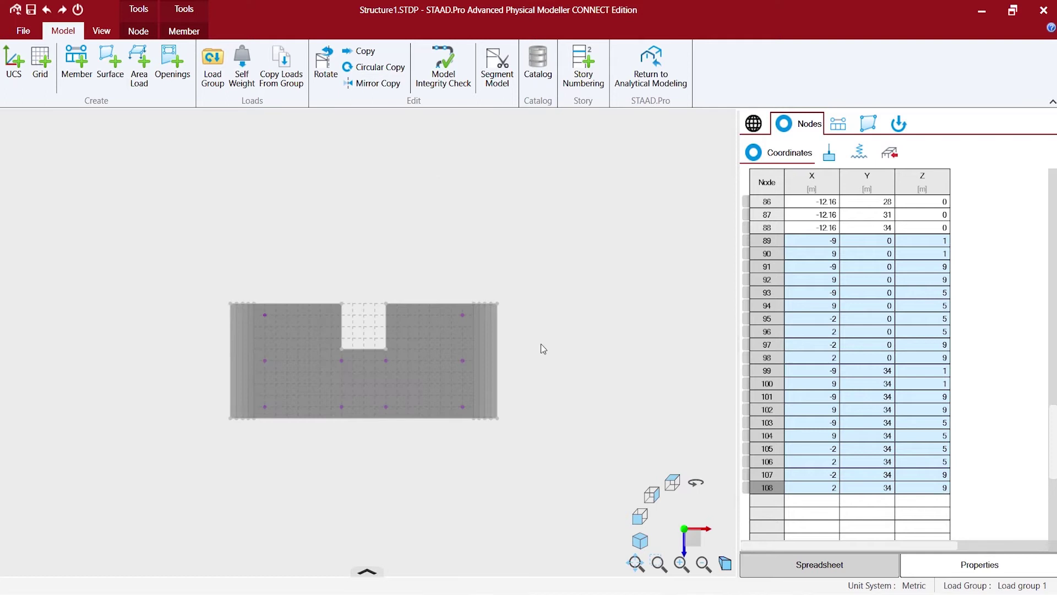
click(364, 265)
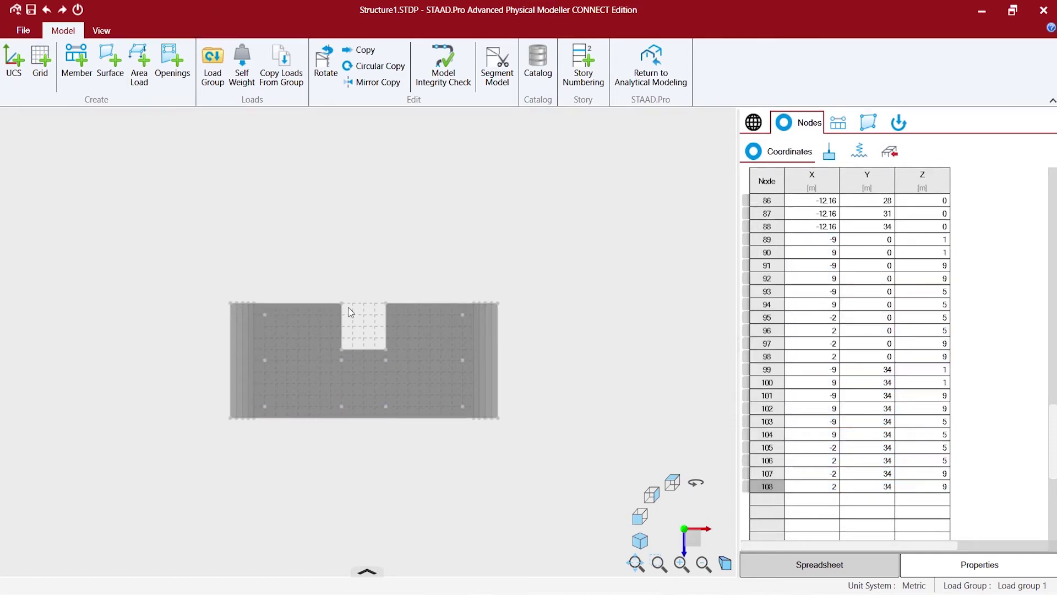
drag(329, 285, 395, 355)
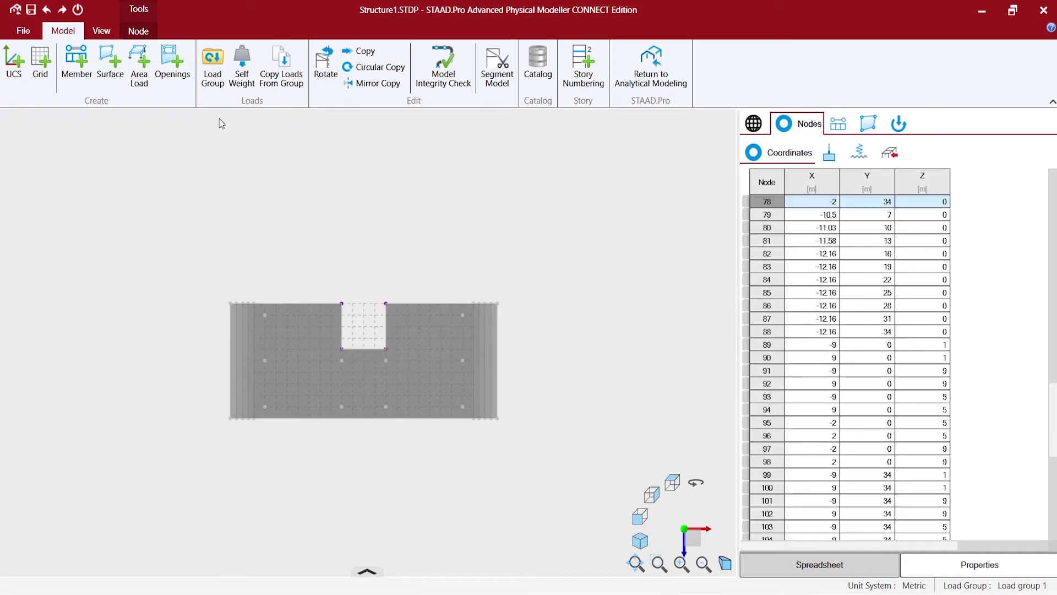
click(100, 32)
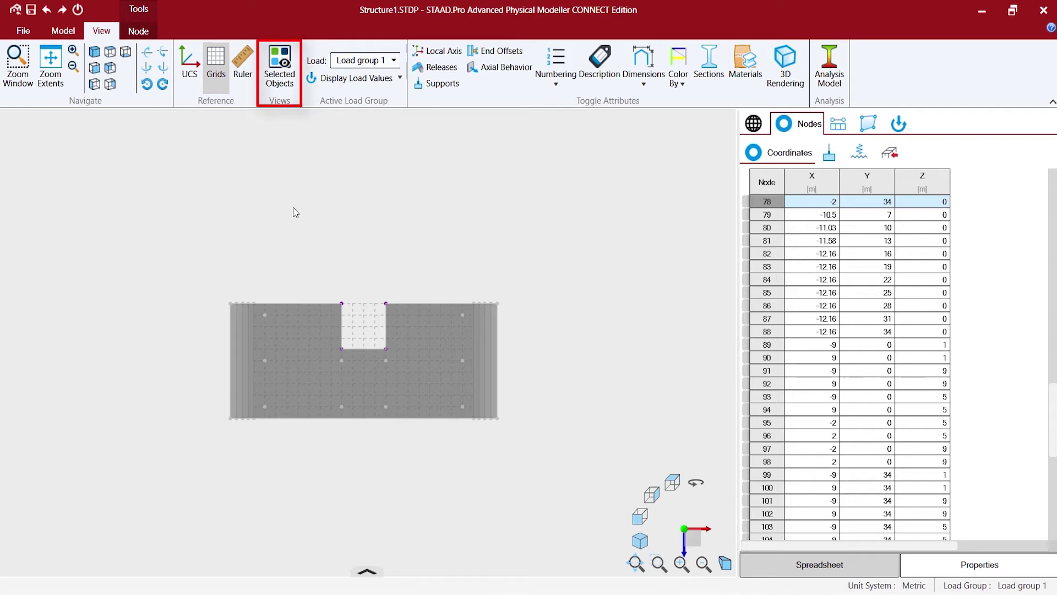
Show only the selected lift-well nodes, then orbit to see the vertical node stacks
click(292, 88)
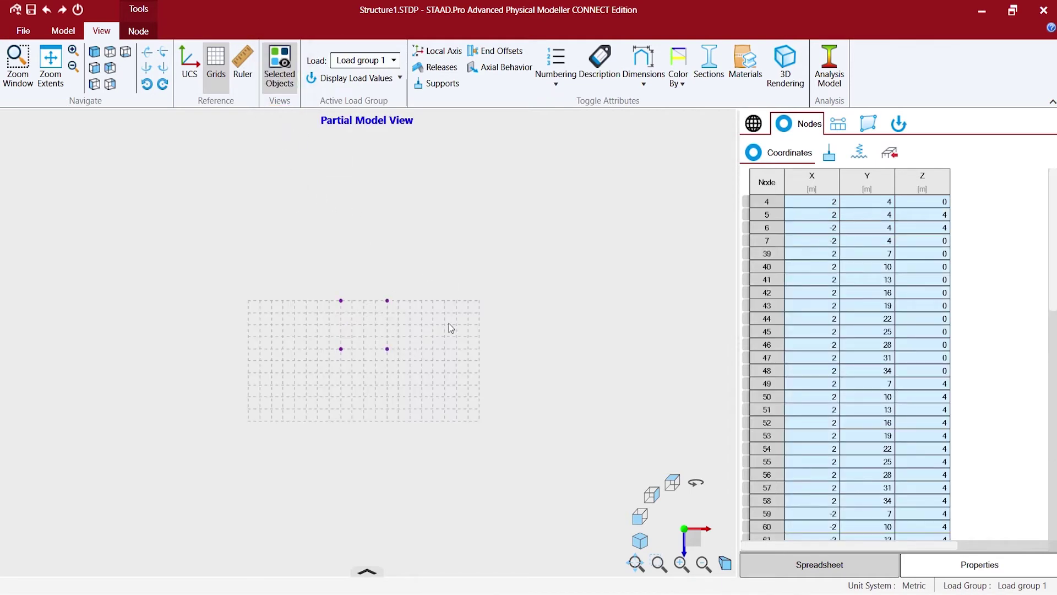
scroll(314, 338, up, 3)
scroll(314, 308, down, 2)
shift+middle_drag(314, 298, 274, 280)
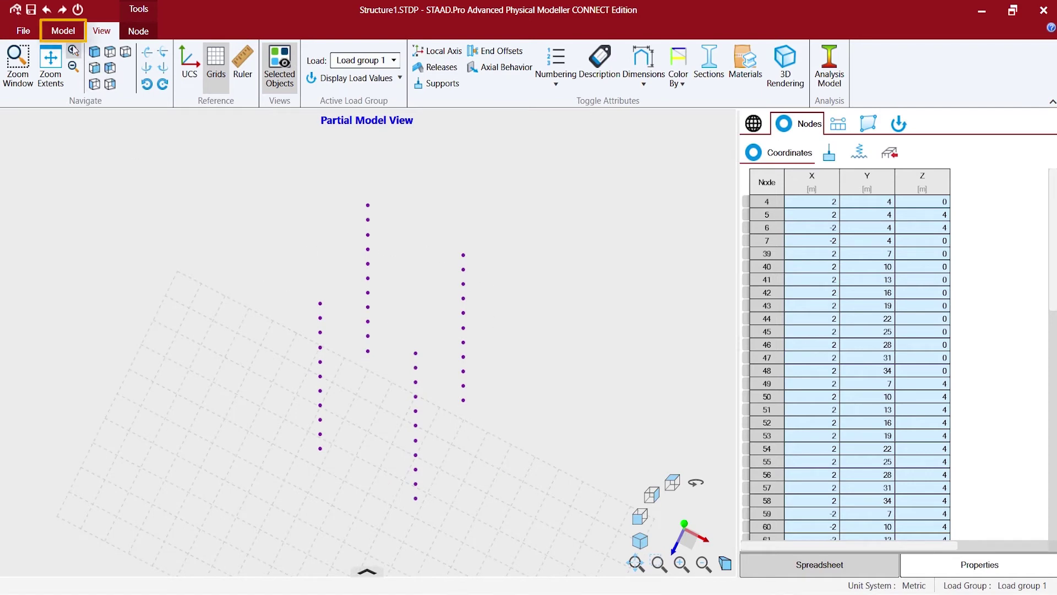
Draw the first full-height wall surface between two lift-well node stacks
click(63, 30)
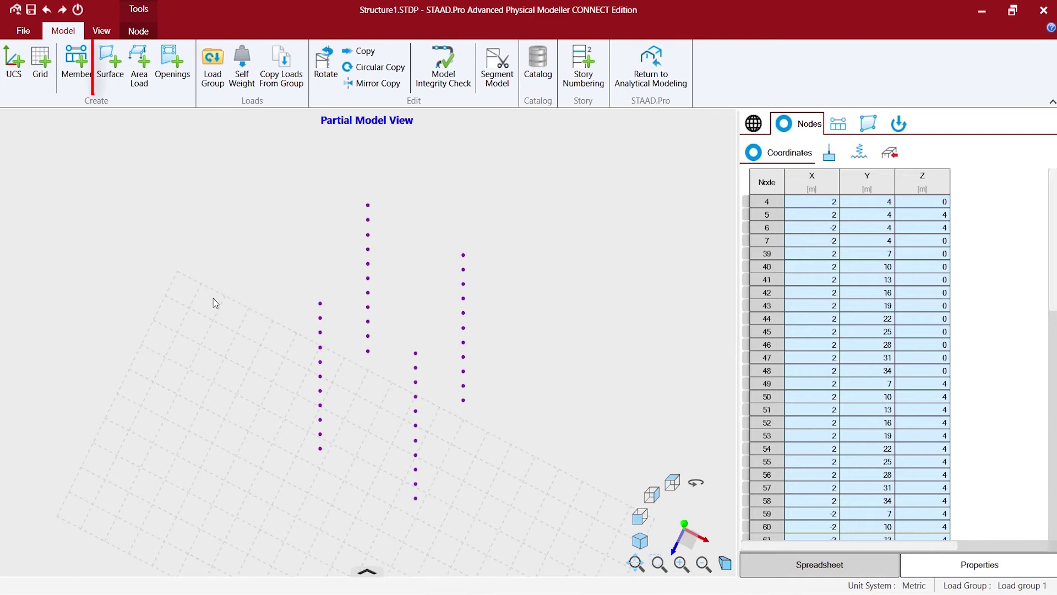
click(113, 76)
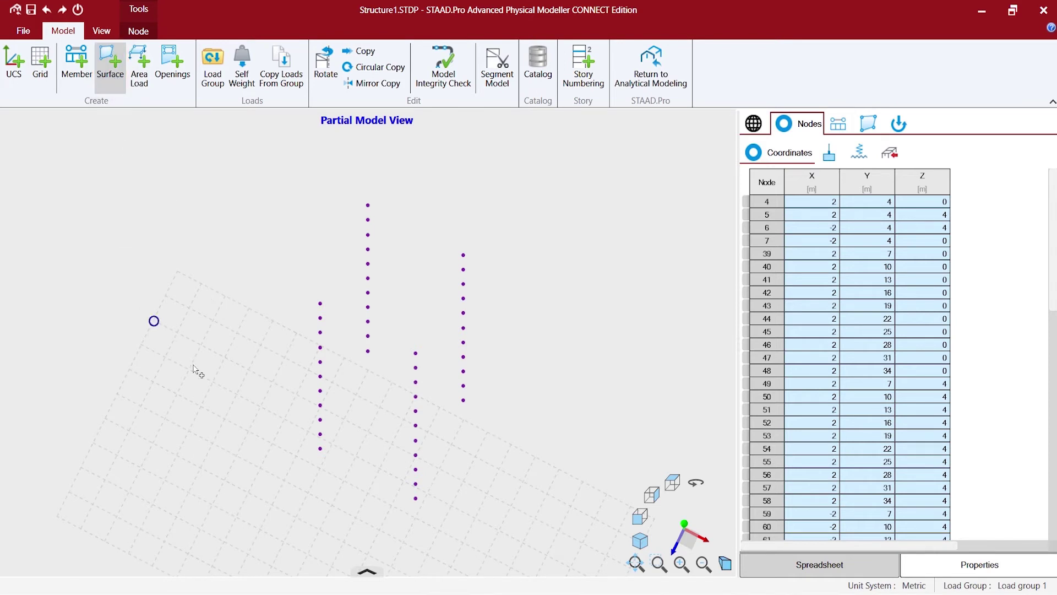
click(368, 370)
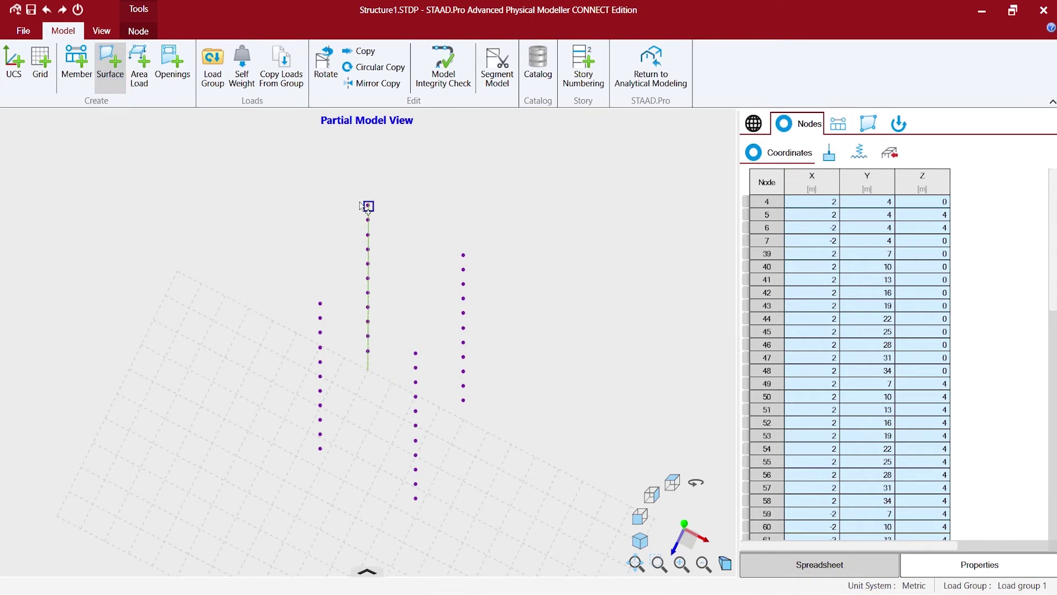
click(368, 205)
click(319, 303)
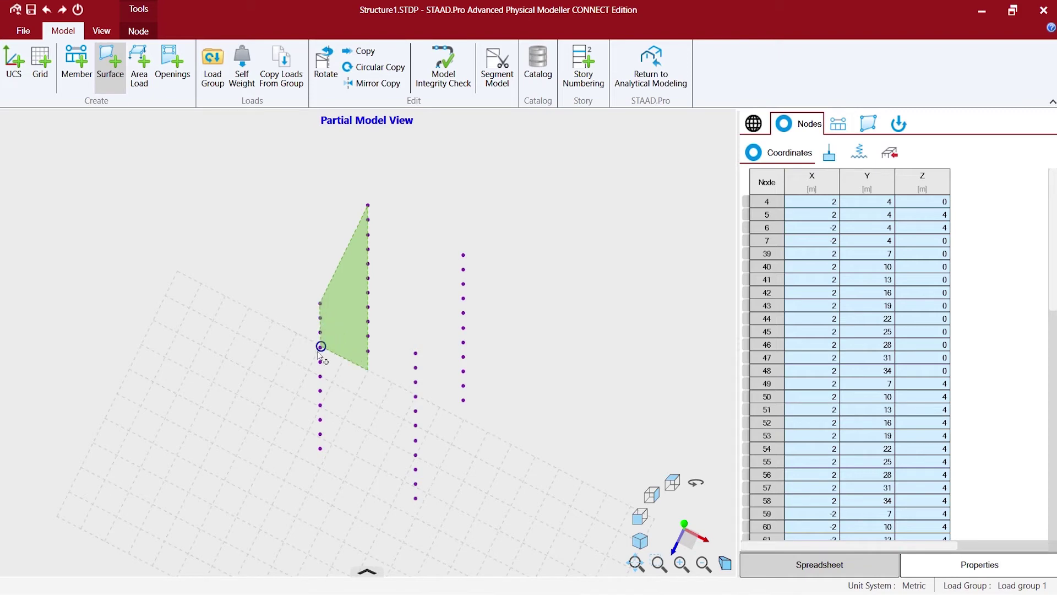
double_click(320, 468)
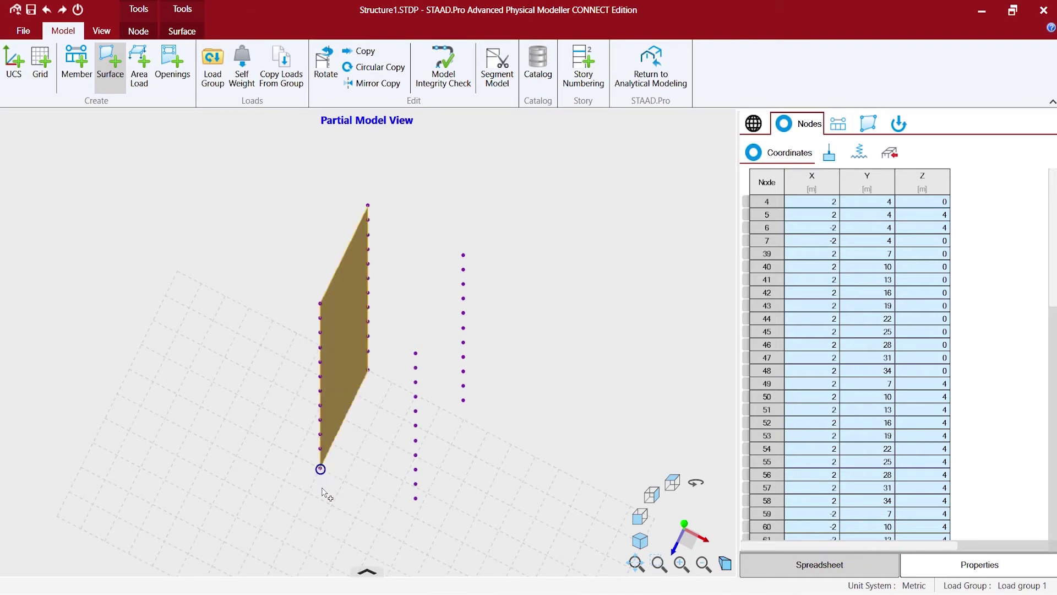
Draw the second core wall surface from the right stack to the left-column nodes
click(463, 421)
click(462, 255)
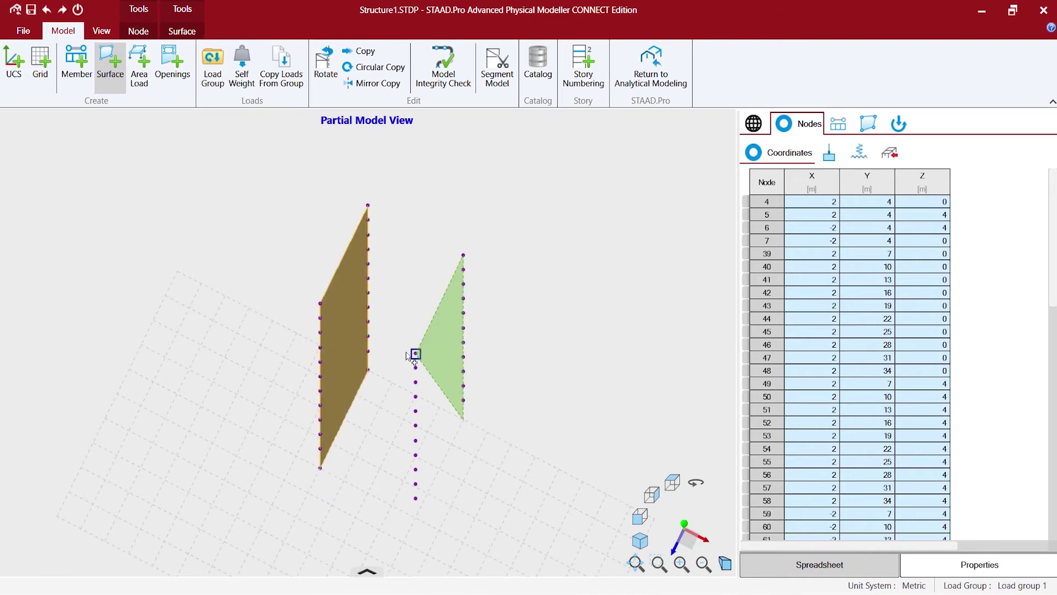
click(415, 352)
double_click(417, 519)
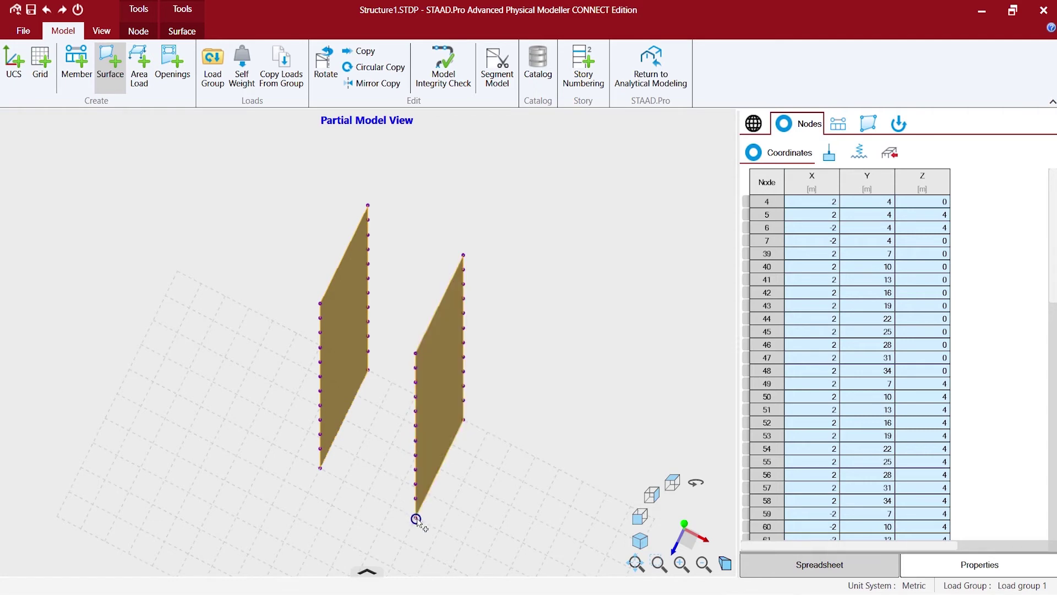
Draw the connecting wall that completes the U-shaped core and orbit to inspect it
click(321, 468)
click(416, 519)
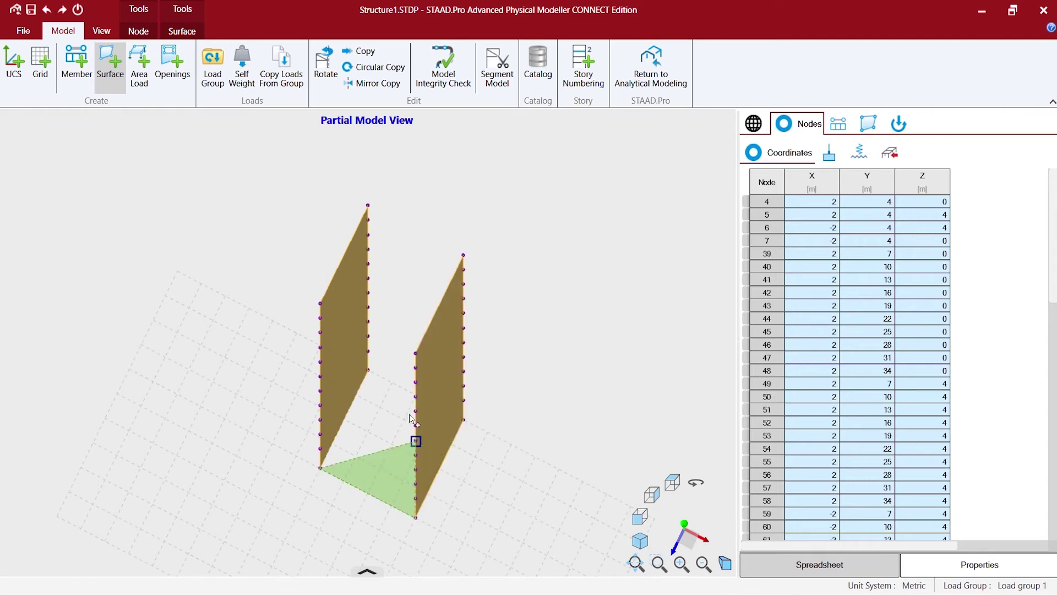
click(415, 352)
double_click(317, 308)
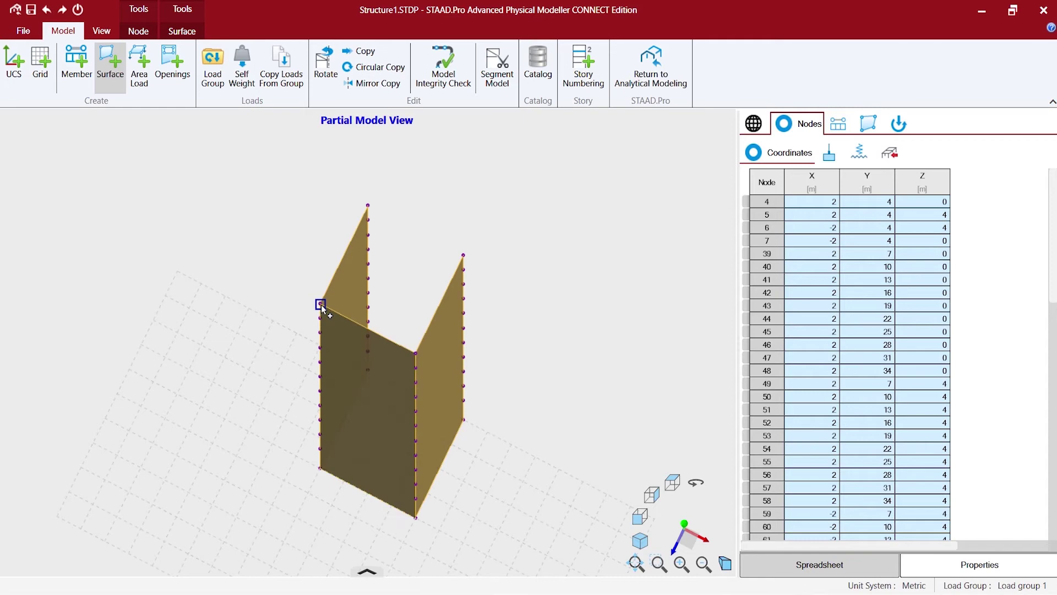
key(Escape)
middle_drag(321, 304, 413, 322)
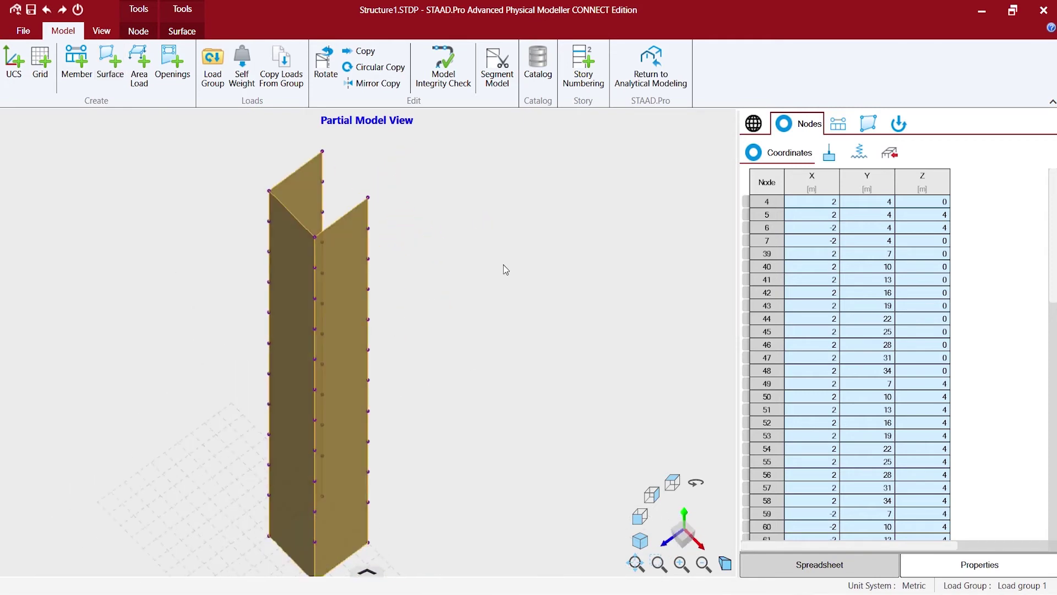
Leave the partial view, clear the selection, and orbit the full tower to a frontal view
right_click(498, 220)
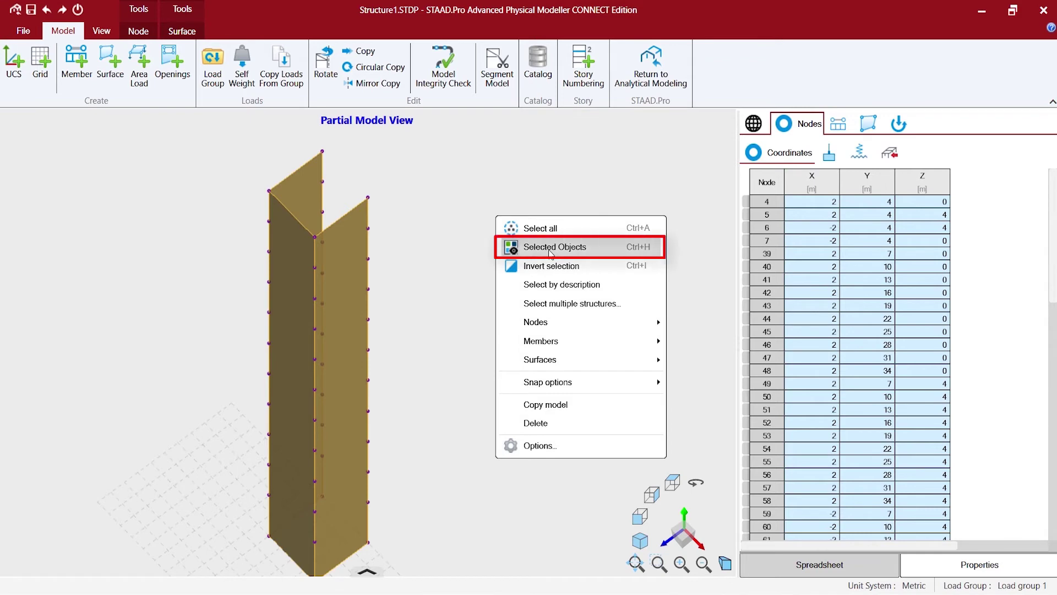
click(550, 249)
click(270, 253)
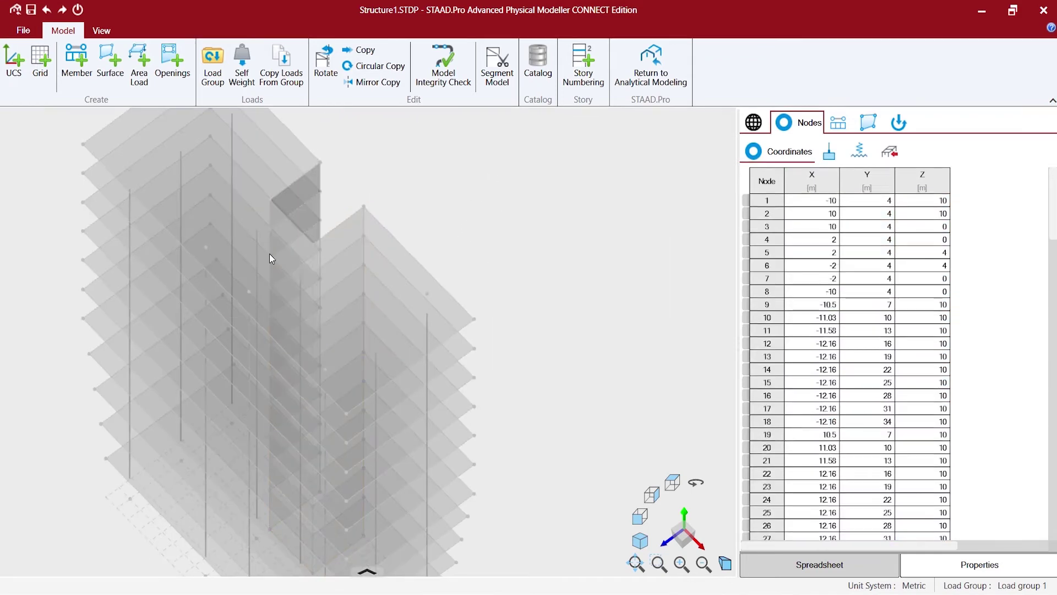
middle_drag(213, 177, 213, 271)
middle_drag(213, 220, 355, 202)
scroll(384, 277, up, 2)
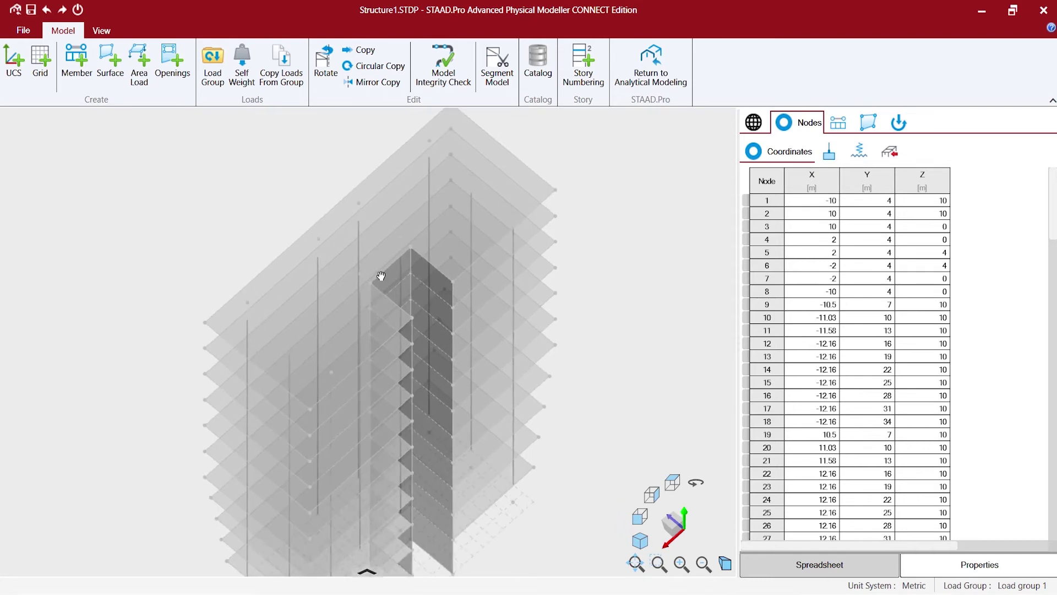
middle_drag(380, 279, 372, 252)
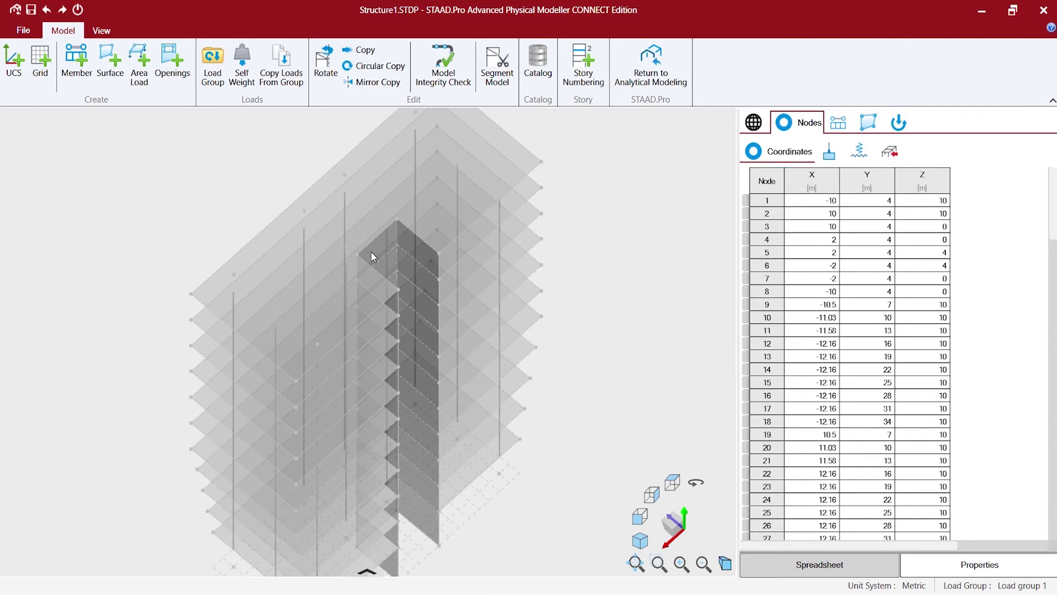
scroll(371, 252, down, 2)
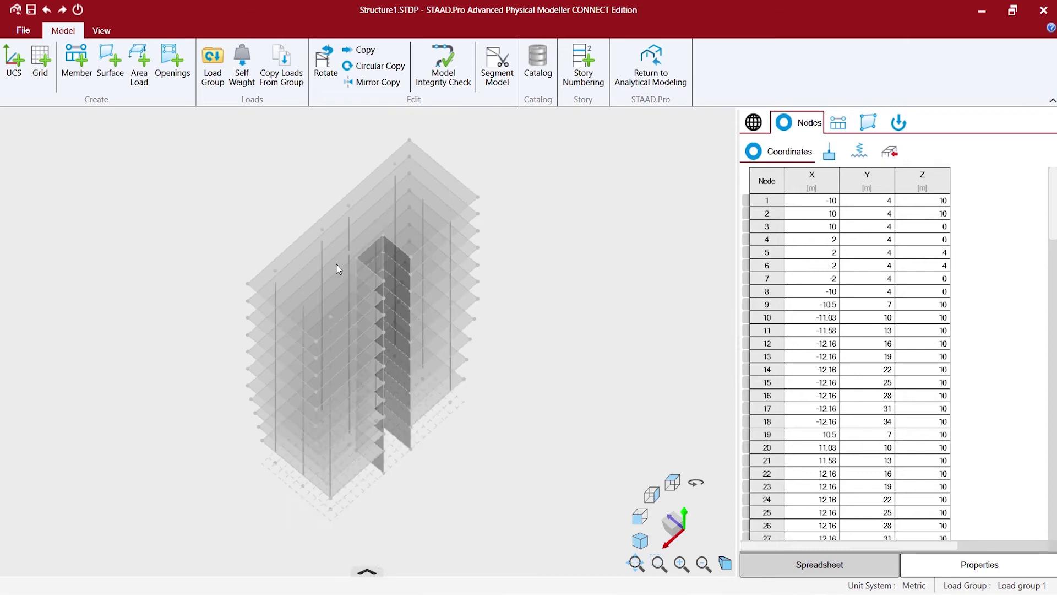
shift+middle_drag(329, 268, 304, 207)
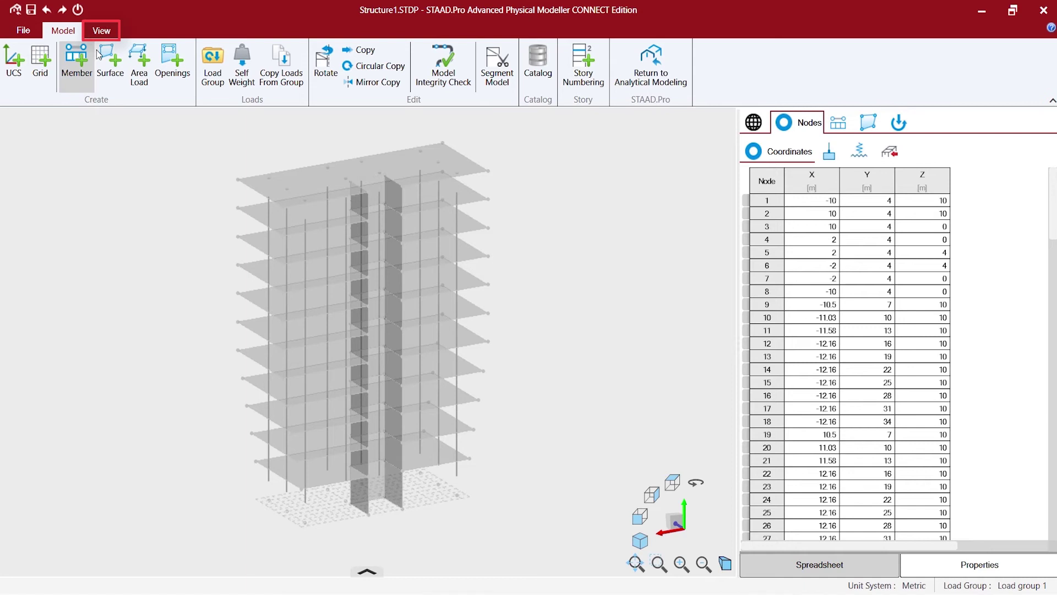
Display the meshed analysis model of the slab-and-core tower and orbit it from several angles
click(101, 30)
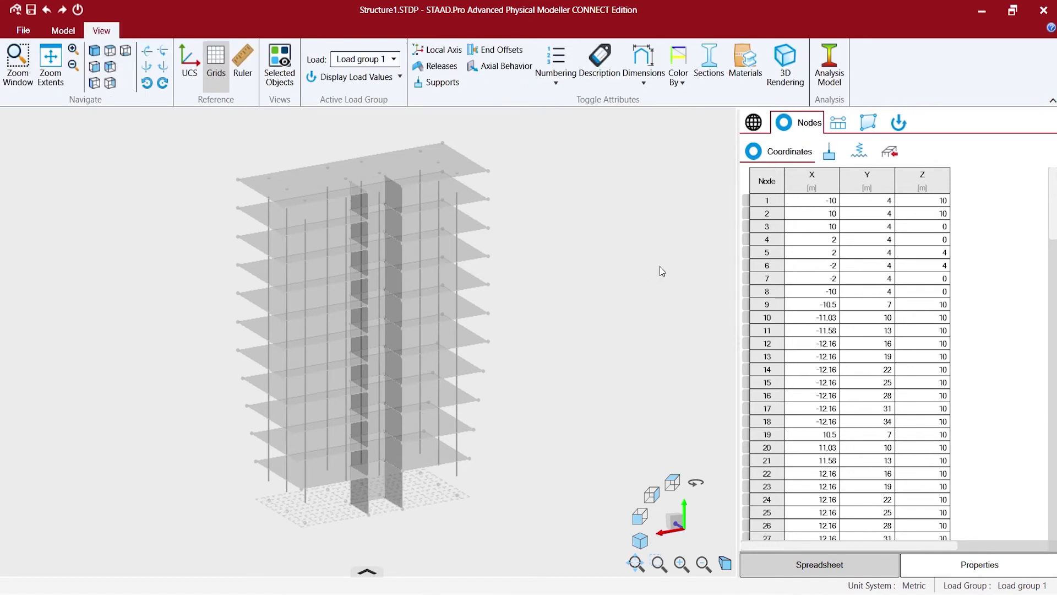
shift+middle_drag(360, 328, 361, 324)
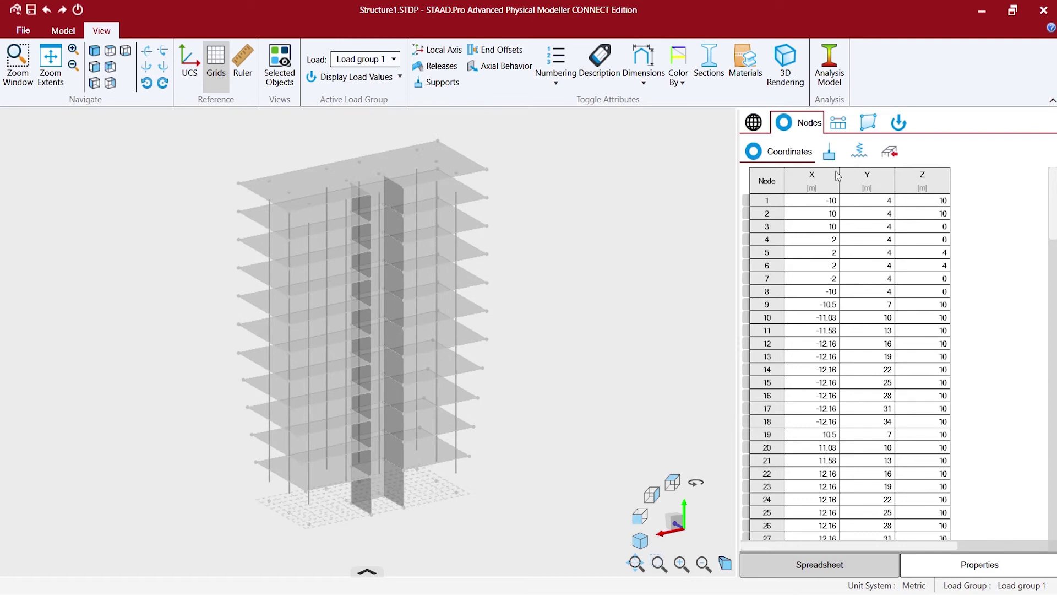
click(828, 79)
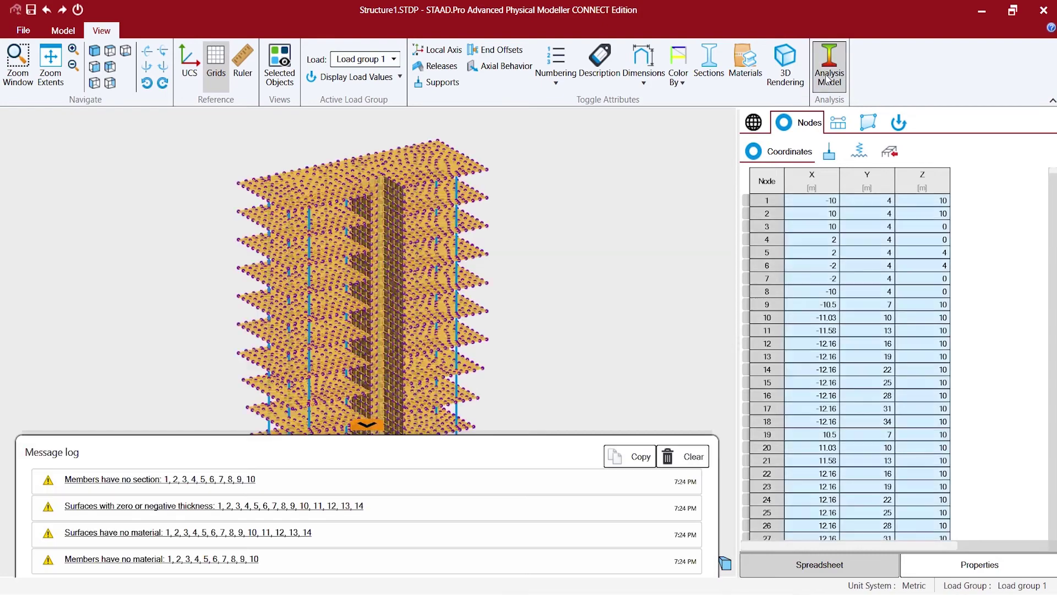
scroll(317, 334, up, 3)
scroll(338, 334, up, 2)
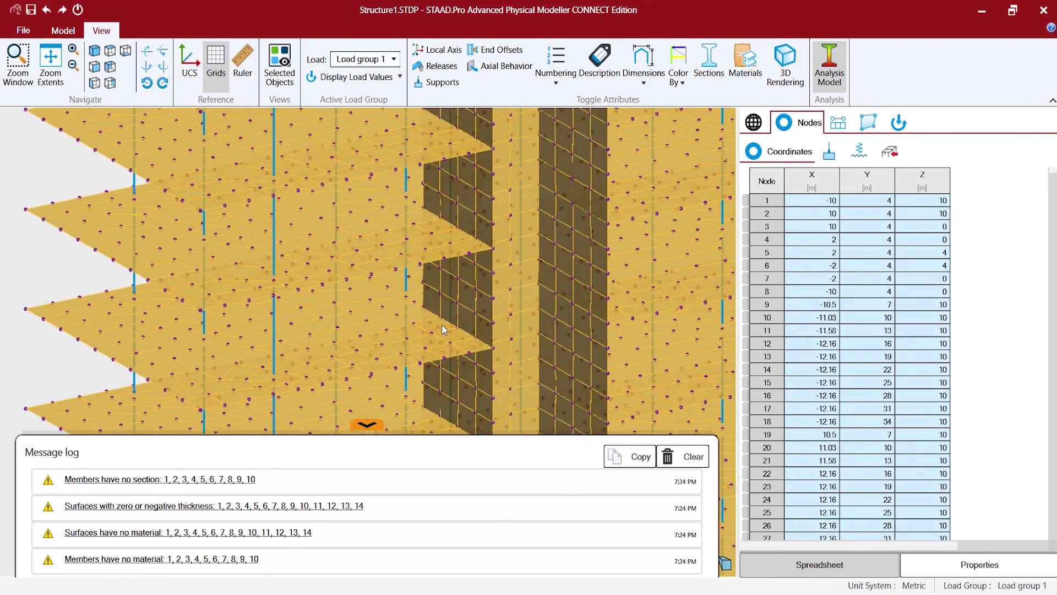
middle_drag(444, 329, 445, 187)
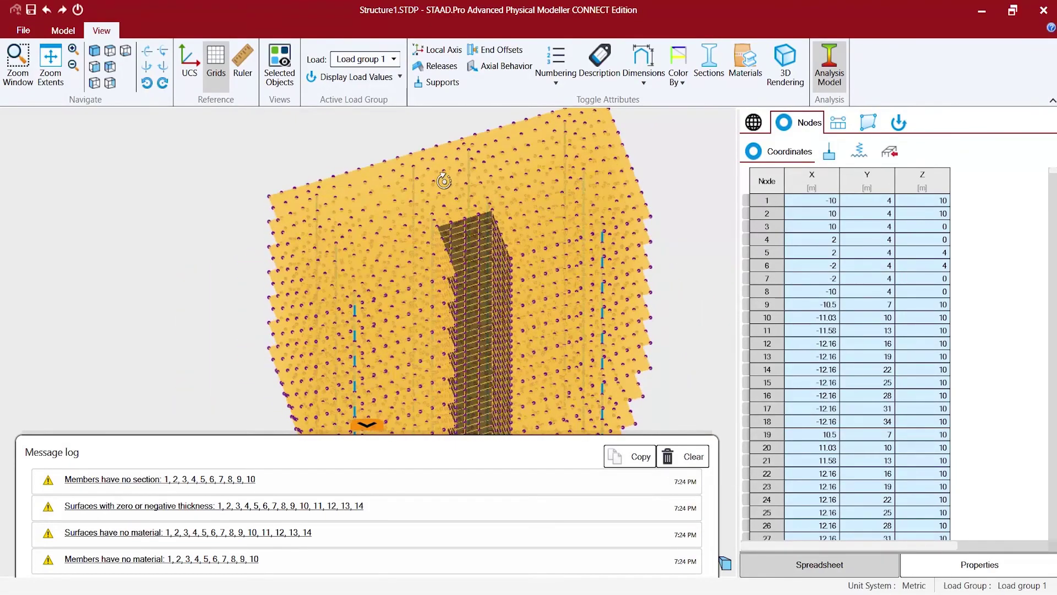
scroll(444, 181, up, 2)
middle_drag(415, 289, 464, 287)
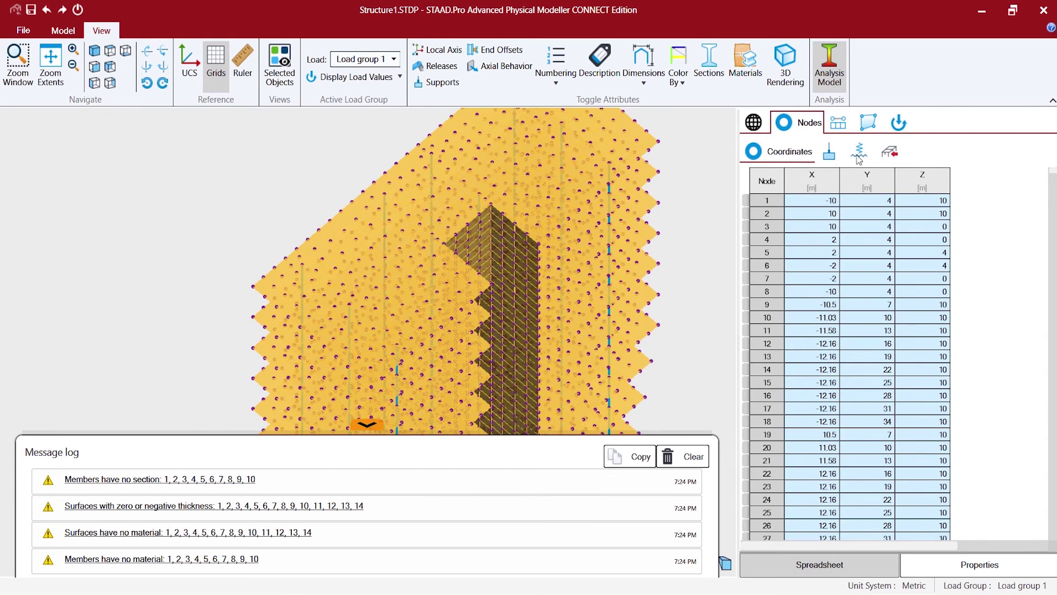
Toggle Analysis Model off to show the plain physical tower again
click(829, 65)
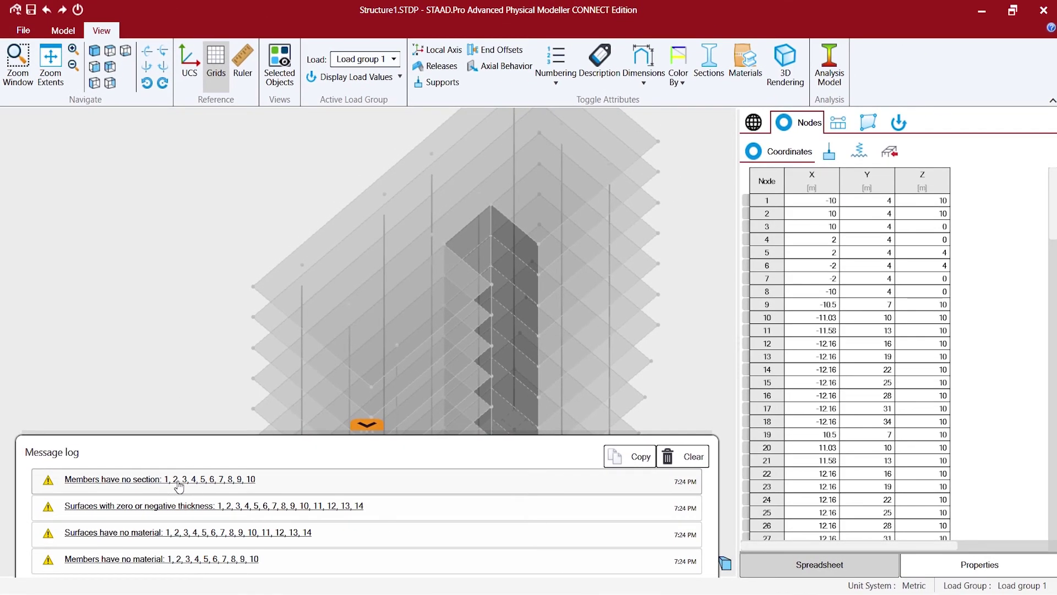
Select the ten columns flagged as having no section, and shrink the message log
click(169, 480)
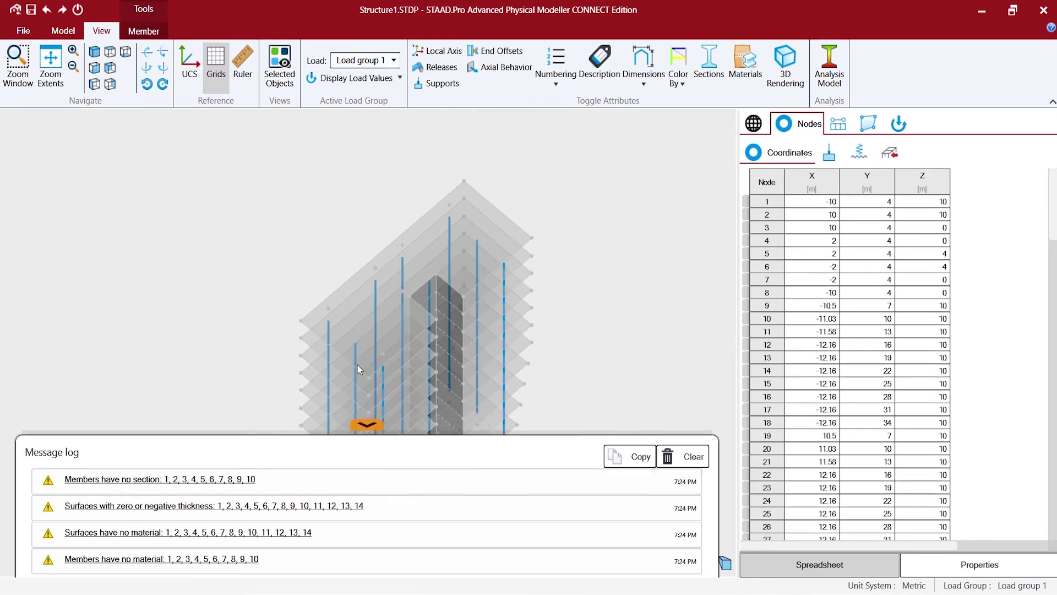
scroll(382, 364, up, 3)
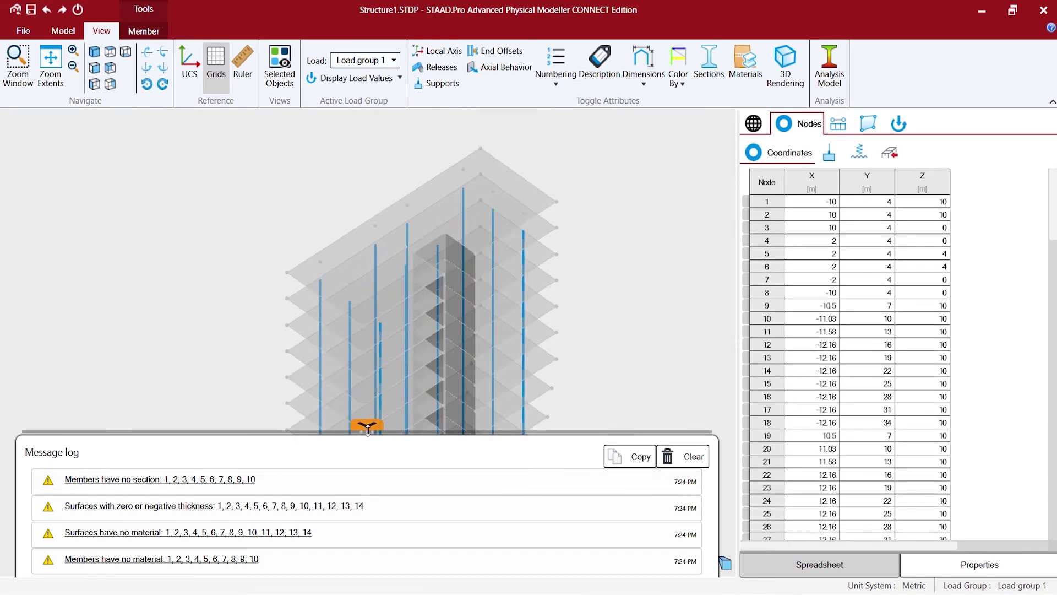
drag(368, 433, 368, 472)
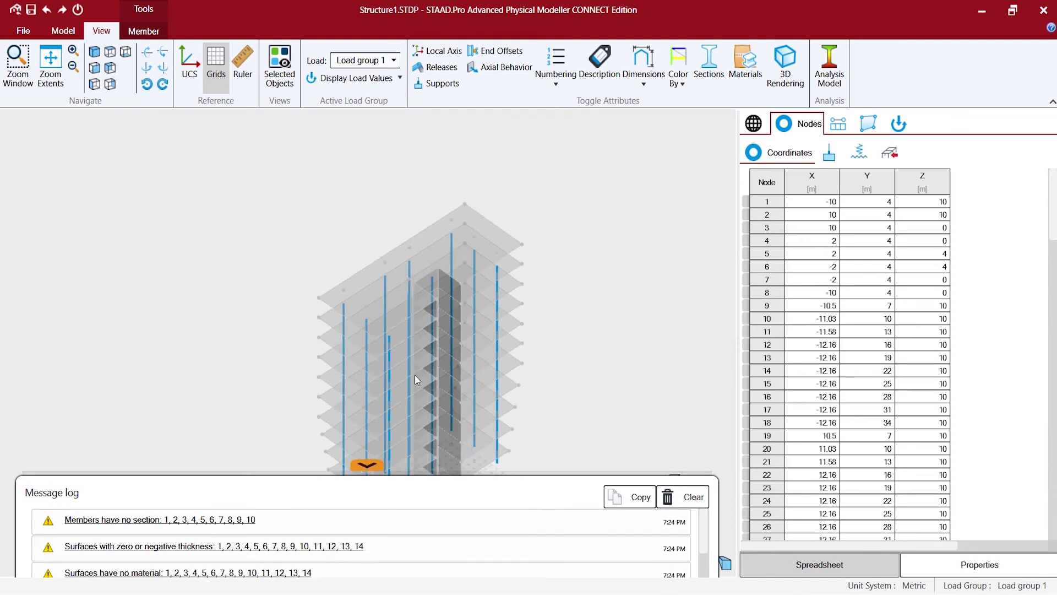
scroll(416, 380, up, 2)
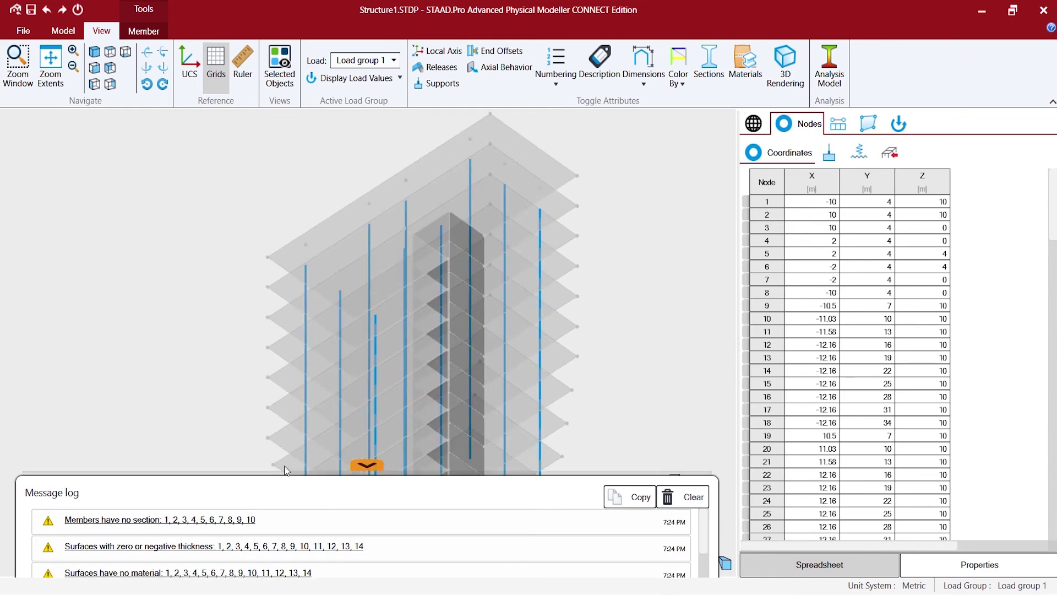
Select the surfaces flagged with zero or negative thickness, then reselect the sectionless members
click(191, 547)
scroll(440, 375, down, 2)
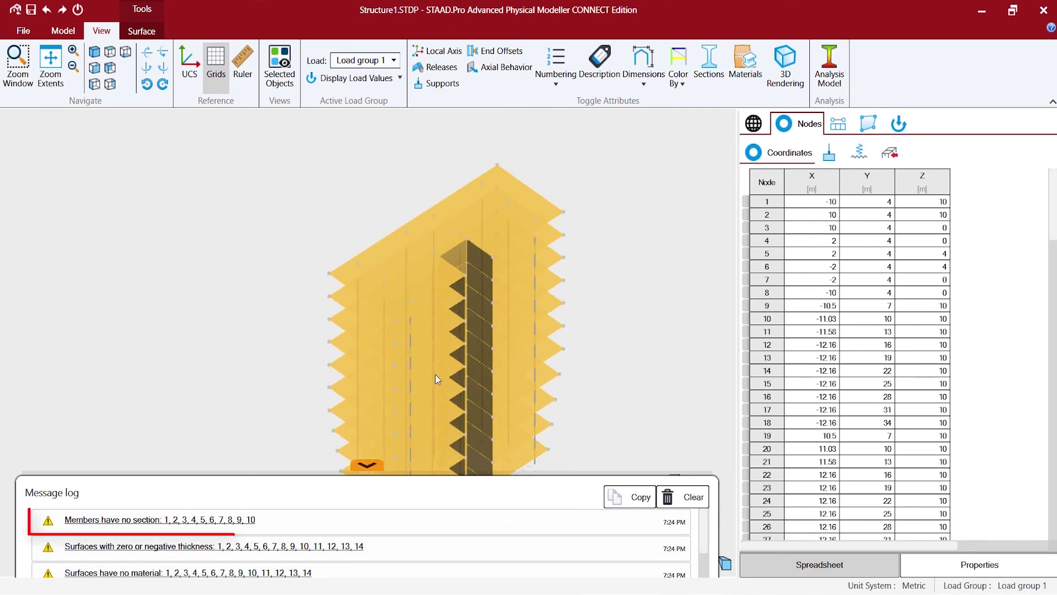
click(191, 519)
scroll(510, 437, up, 2)
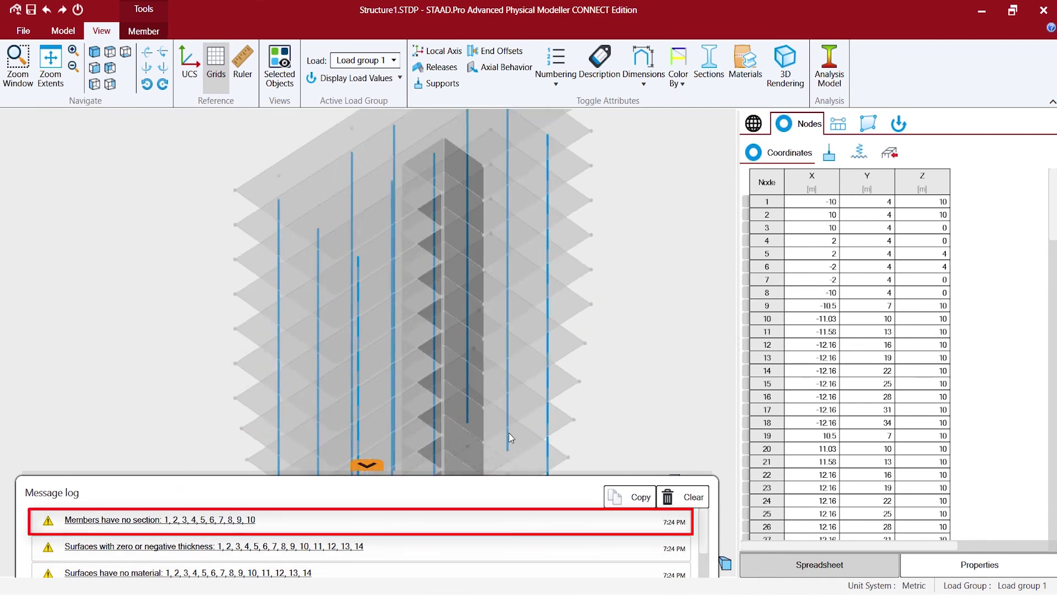
scroll(501, 398, down, 1)
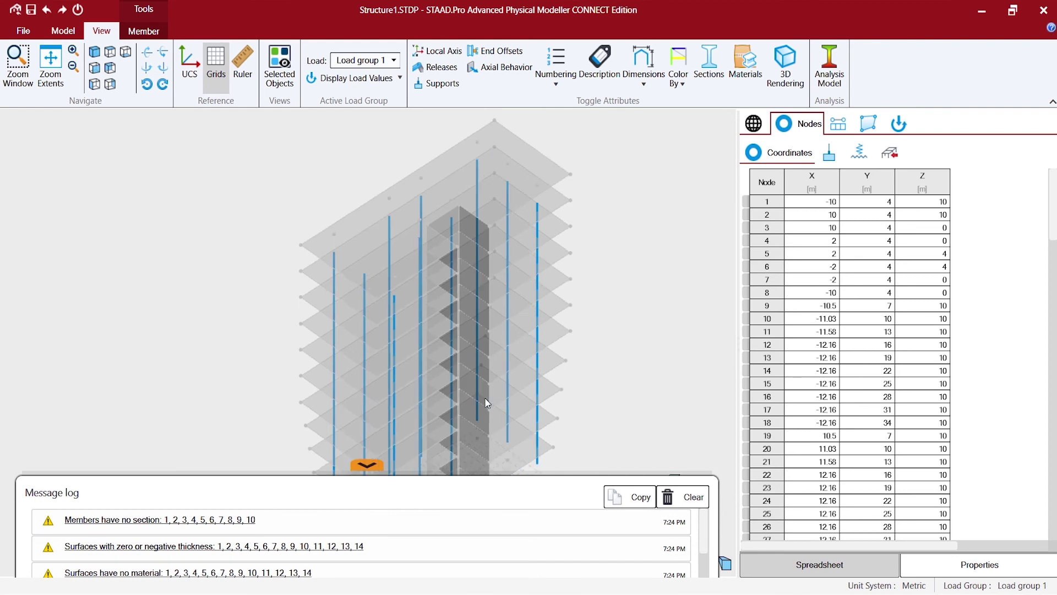